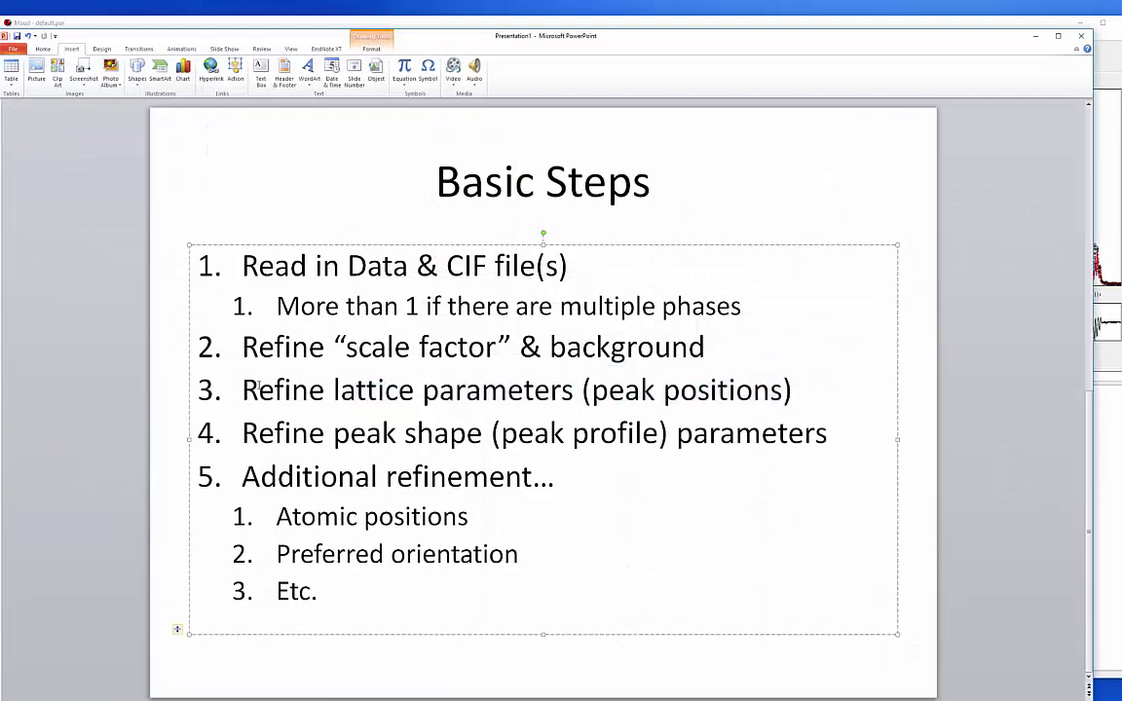
# Highlight step 3, the lattice parameters step, on the Basic Steps slide.
pyautogui.click(241, 390)
pyautogui.hotkey('ctrl', 'shift', 'Right')
pyautogui.hotkey('ctrl', 'shift', 'Right')
pyautogui.hotkey('ctrl', 'shift', 'Right')
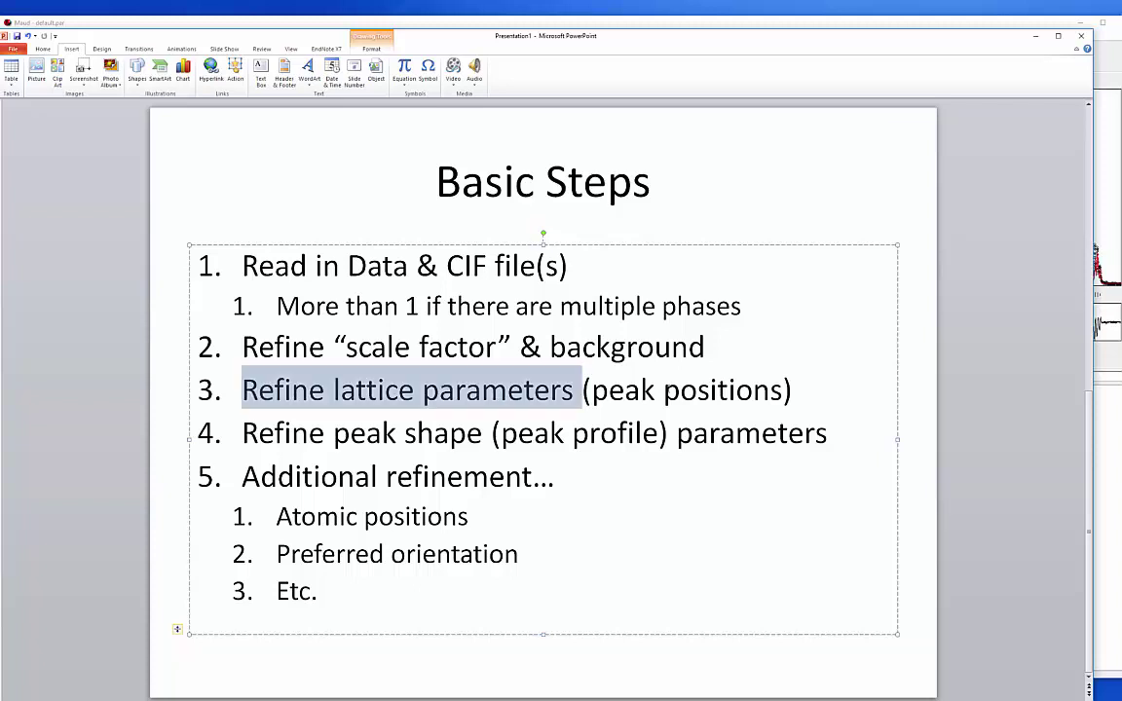
pyautogui.moveTo(796, 386); pyautogui.dragTo(235, 382)
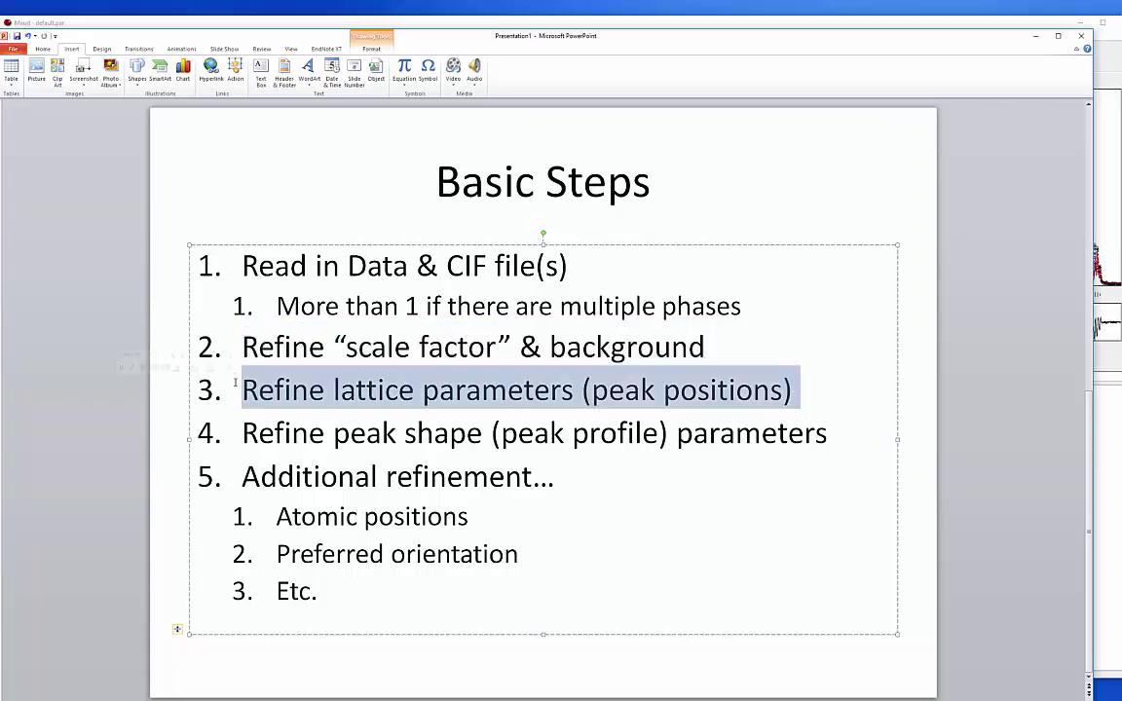
# Highlight the peak shape step, then minimize the presentation to return to Maud.
pyautogui.click(241, 433)
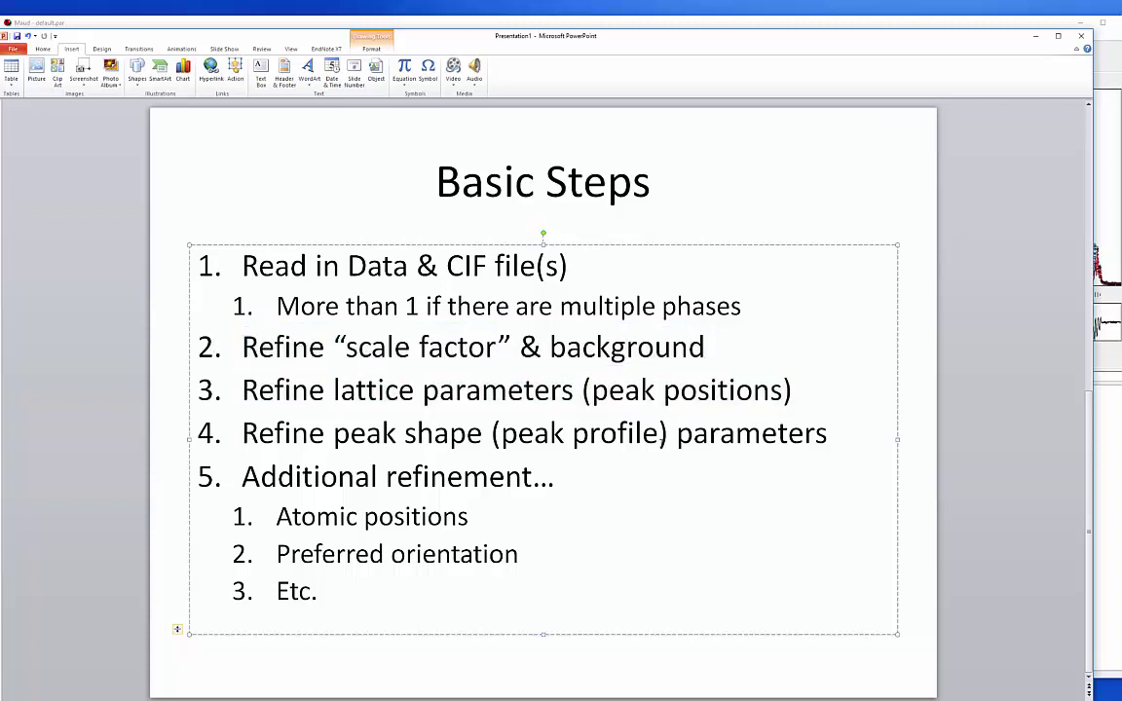
pyautogui.hotkey('ctrl', 'shift', 'Right')
pyautogui.hotkey('ctrl', 'shift', 'Right')
pyautogui.hotkey('ctrl', 'shift', 'Right')
pyautogui.hotkey('ctrl', 'shift', 'Right')
pyautogui.hotkey('ctrl', 'shift', 'Right')
pyautogui.hotkey('ctrl', 'shift', 'Right')
pyautogui.hotkey('shift', 'Right')
pyautogui.click(1033, 37)
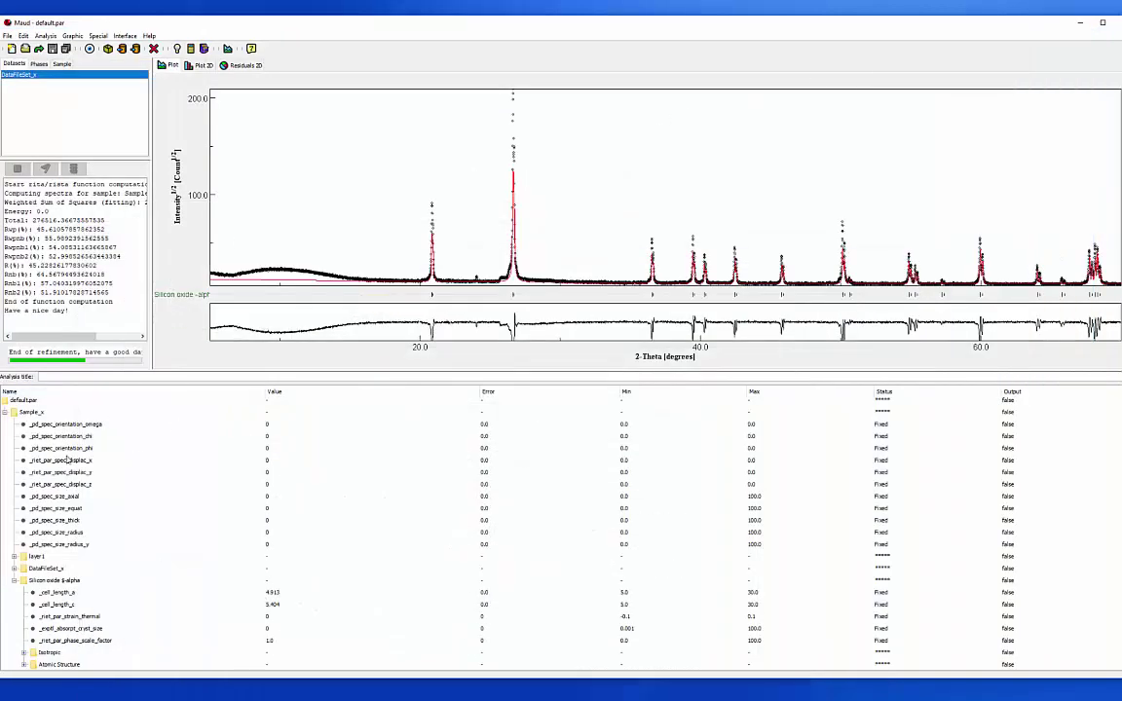
# Browse the Silicon oxide phase nodes: size-strain, Atomic Structure and Si atom parameters.
pyautogui.click(14, 582)
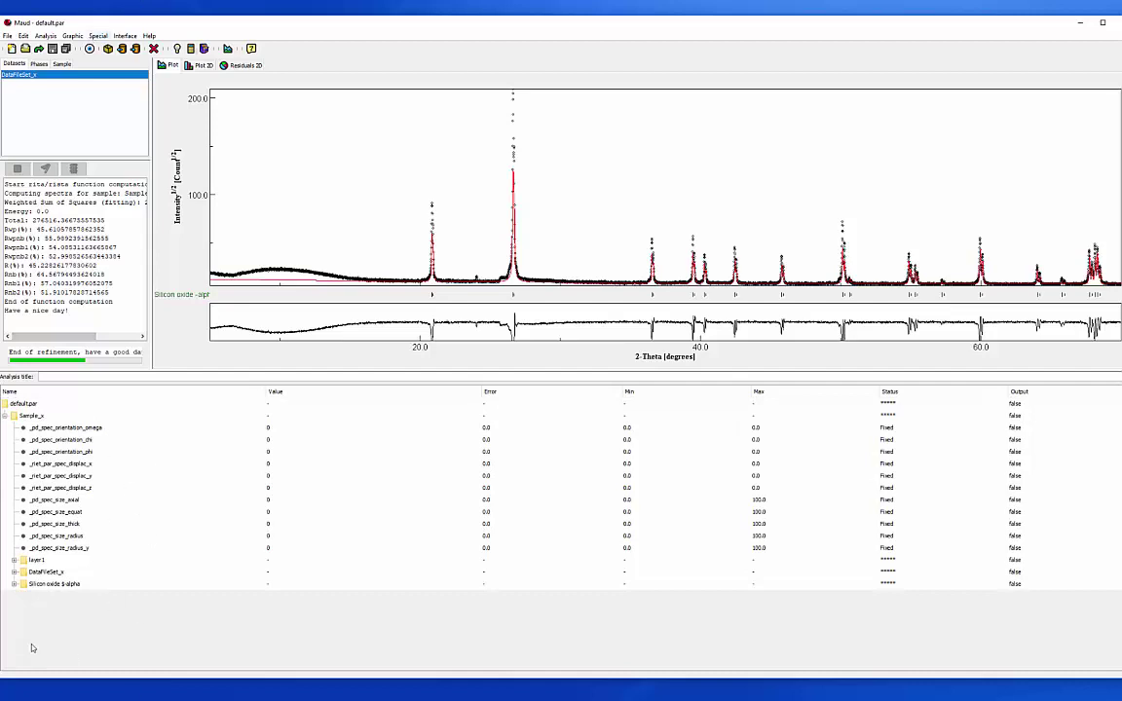
pyautogui.click(14, 581)
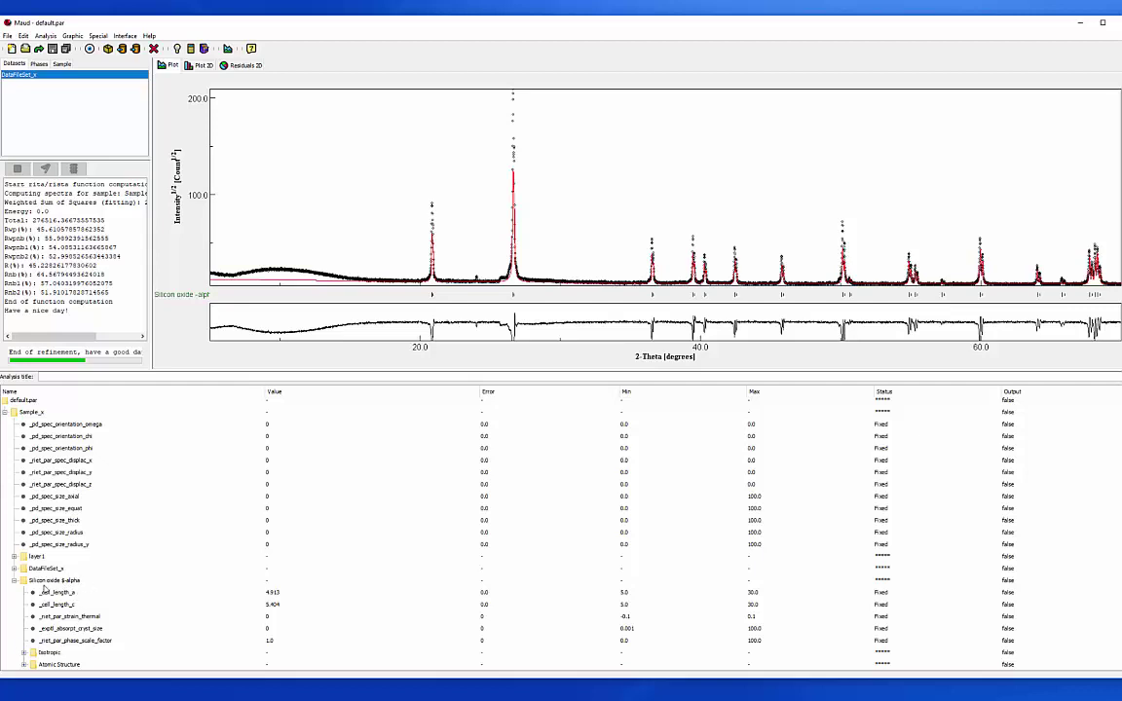
pyautogui.click(23, 653)
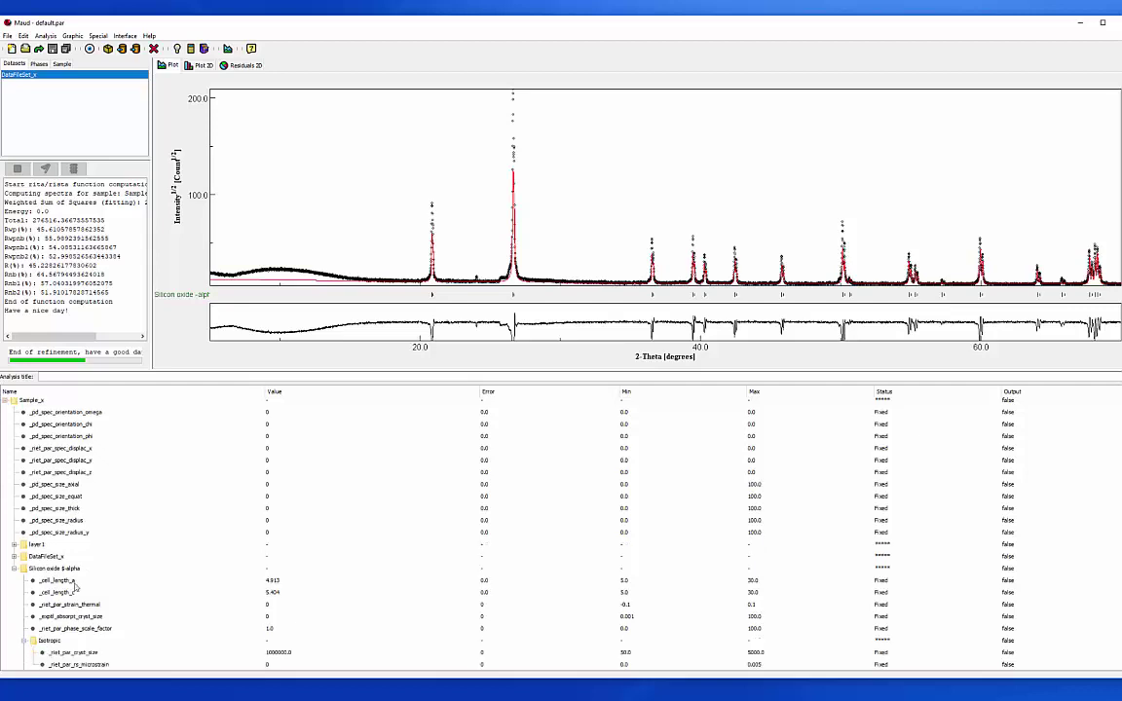
pyautogui.click(24, 664)
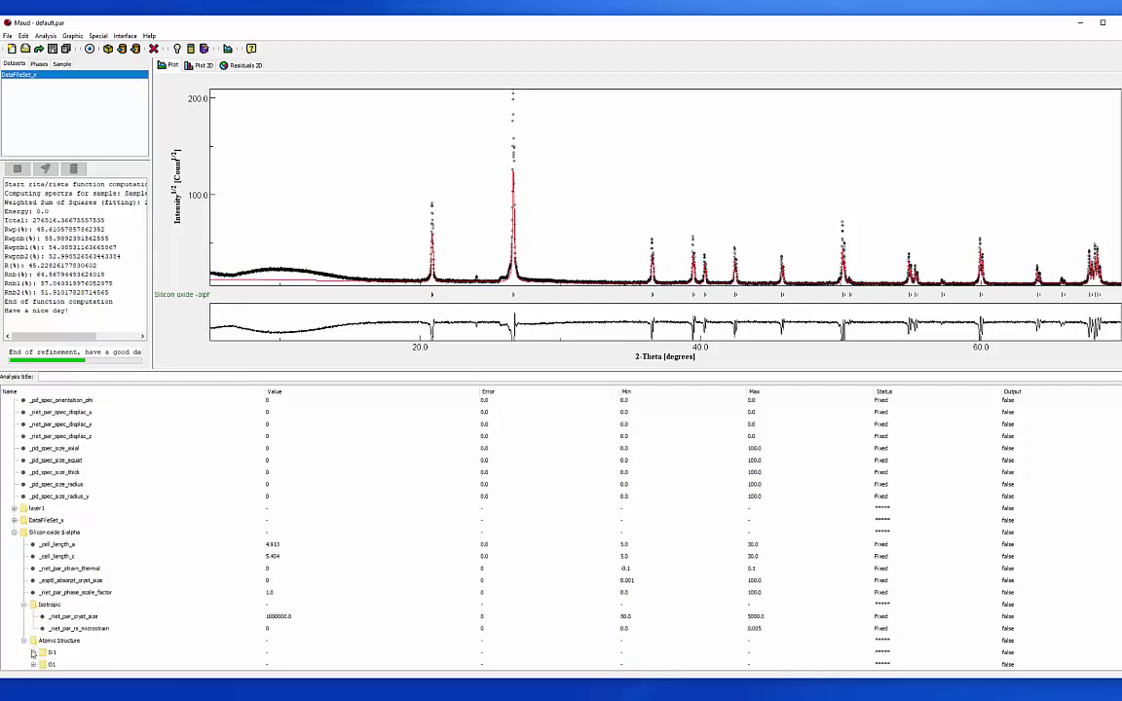
pyautogui.click(33, 590)
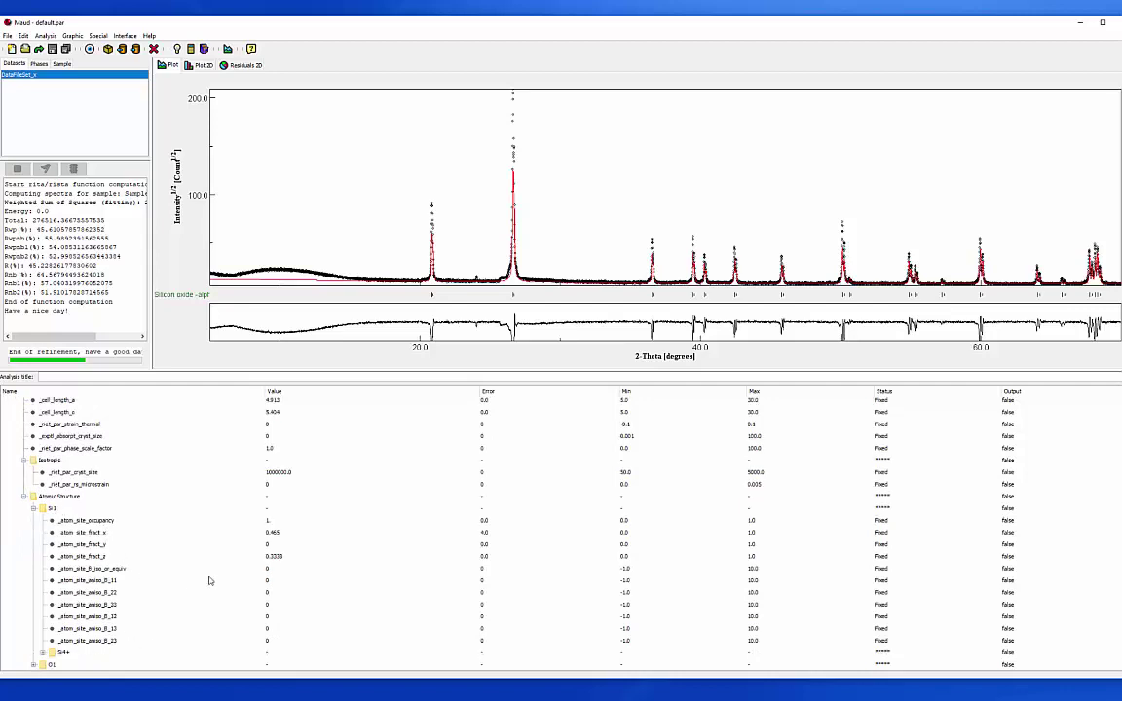
pyautogui.click(24, 460)
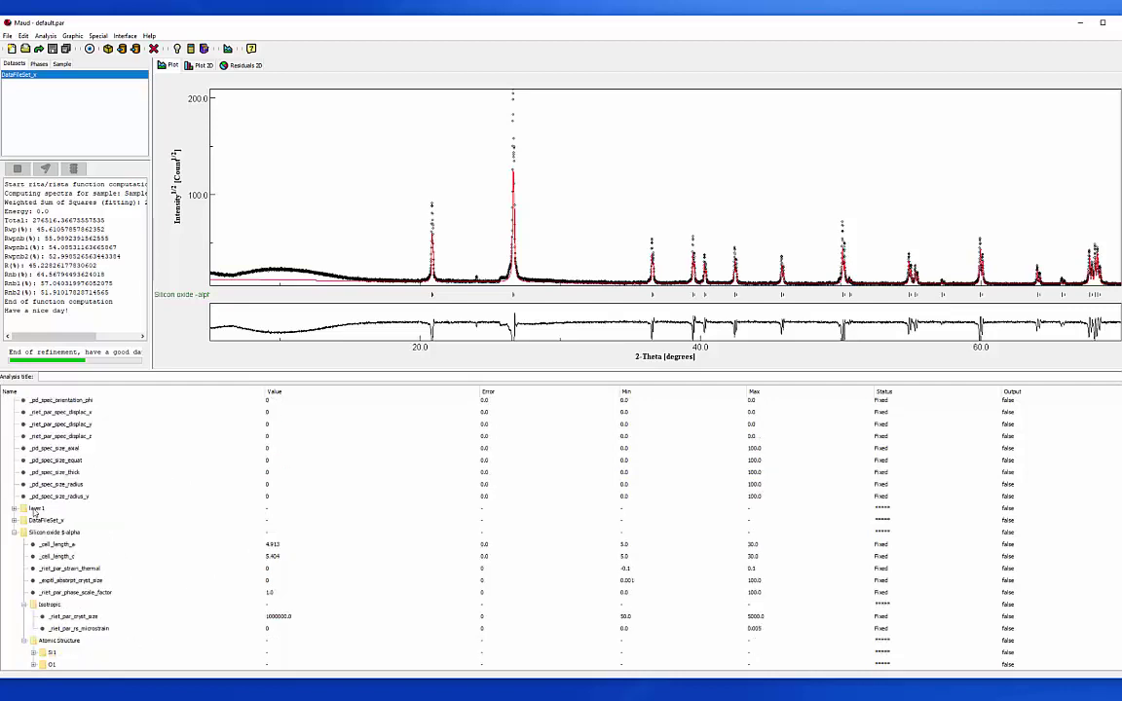
pyautogui.click(26, 640)
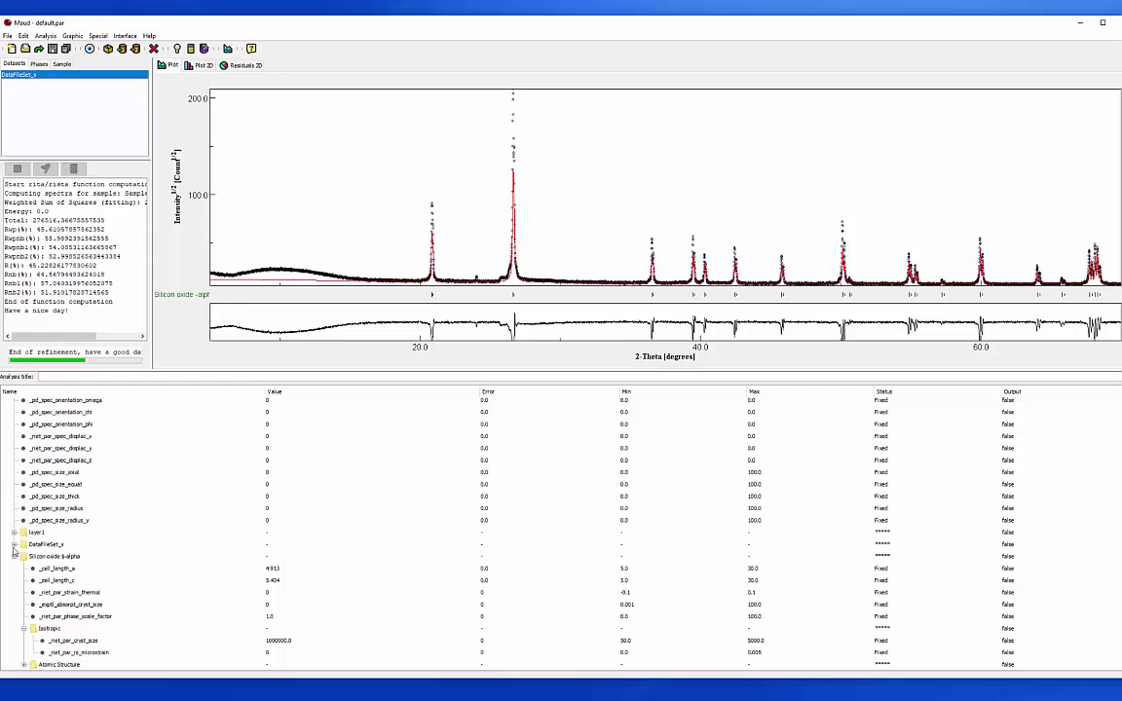
# Expand the DataFileSet_x dataset and its Caglioti PV peak-shape parameters.
pyautogui.click(14, 545)
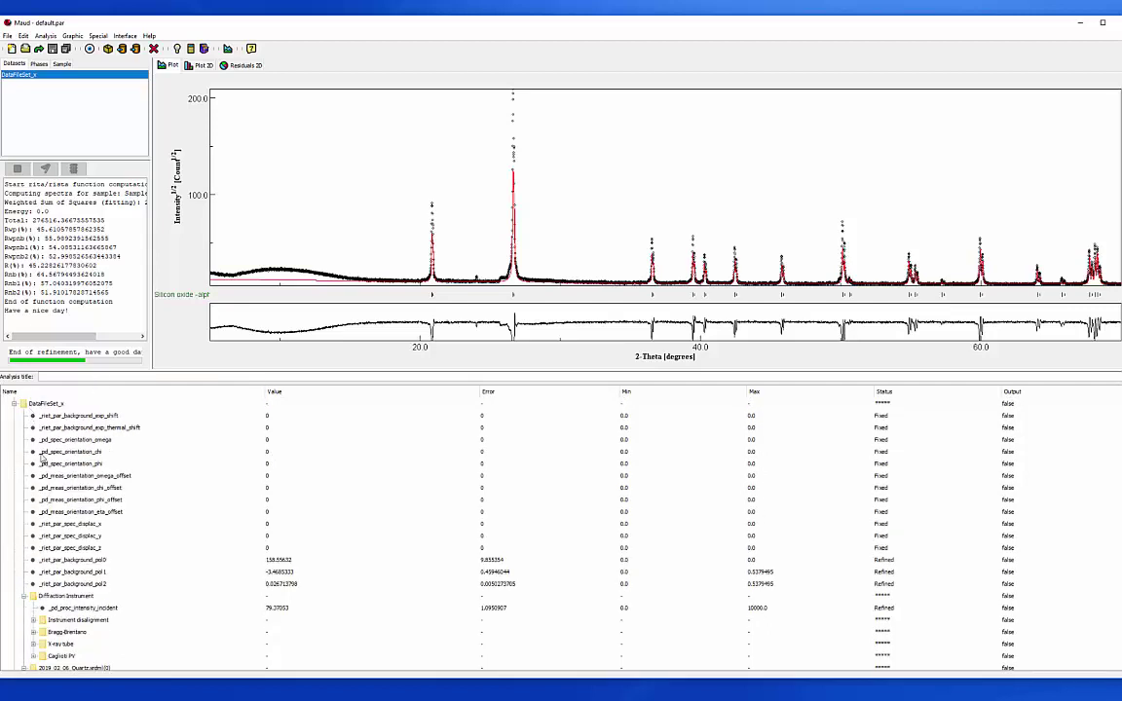
pyautogui.scroll(1, 26, 524)
pyautogui.scroll(-4, 33, 565)
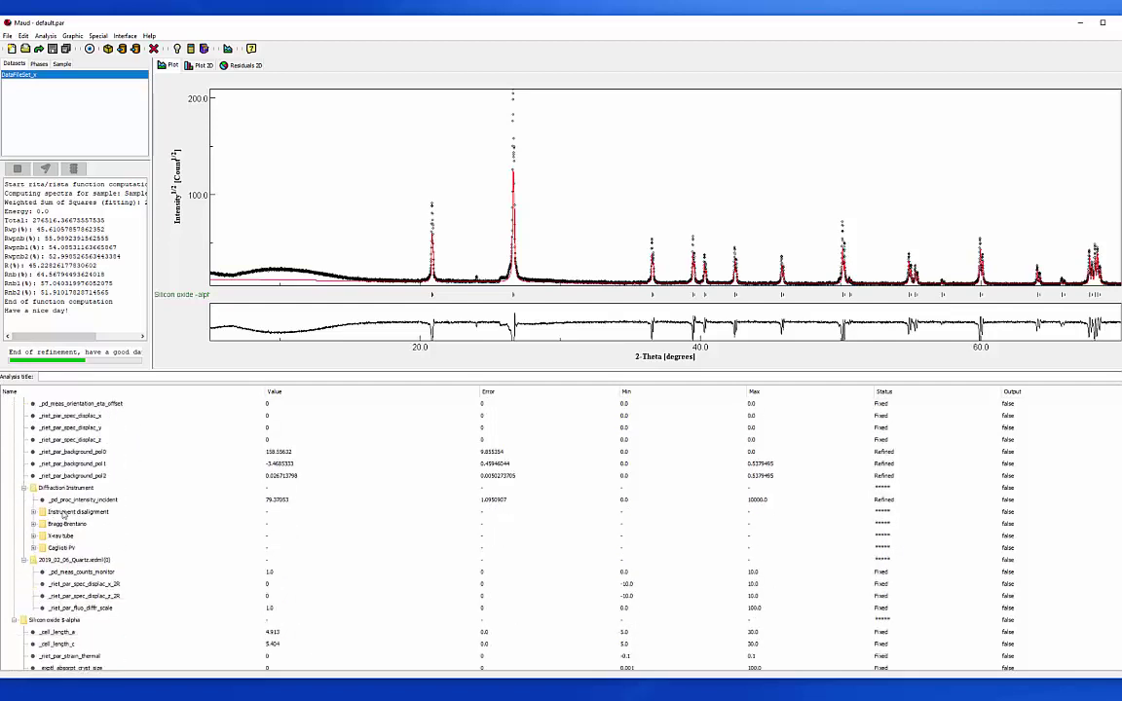
pyautogui.doubleClick(62, 548)
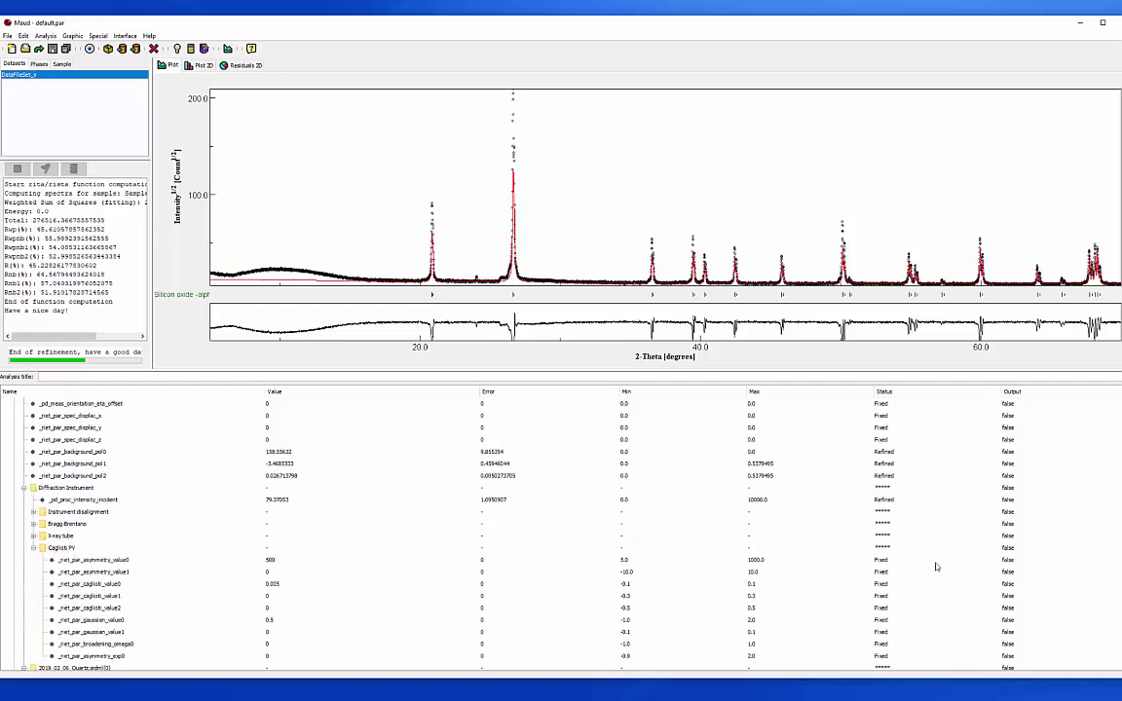
pyautogui.scroll(-3, 894, 570)
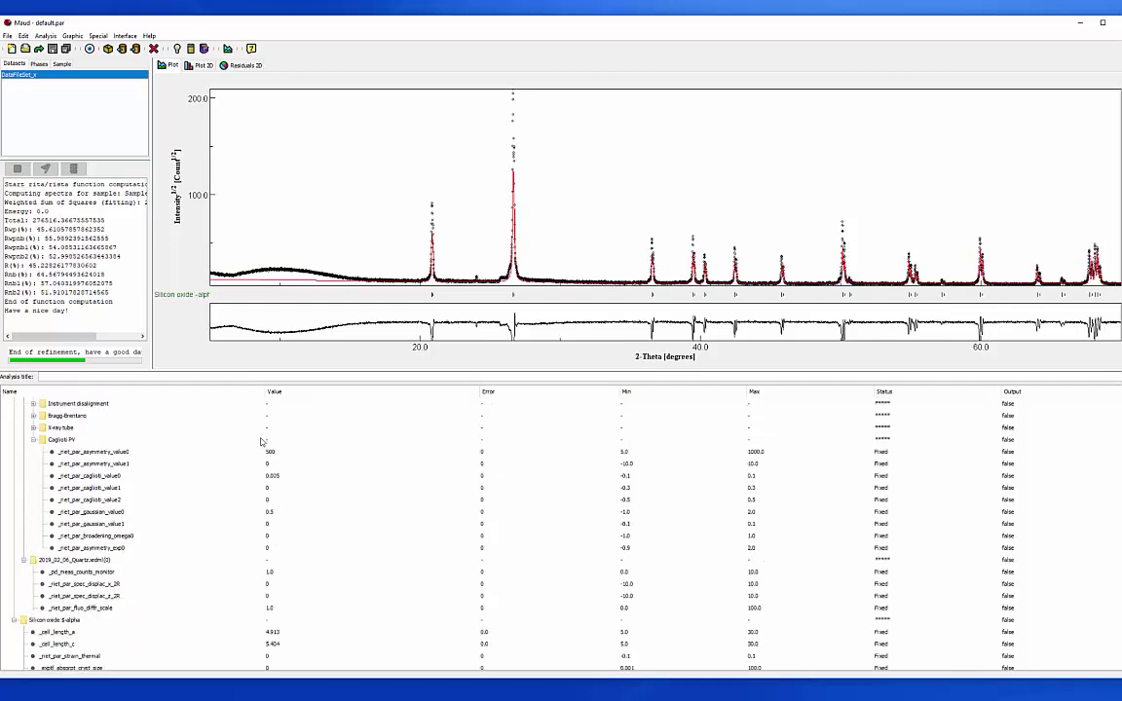
# Open the _riet_par_asymmetry_value1 value editor and close it, leaving the value at 0.
pyautogui.click(269, 463)
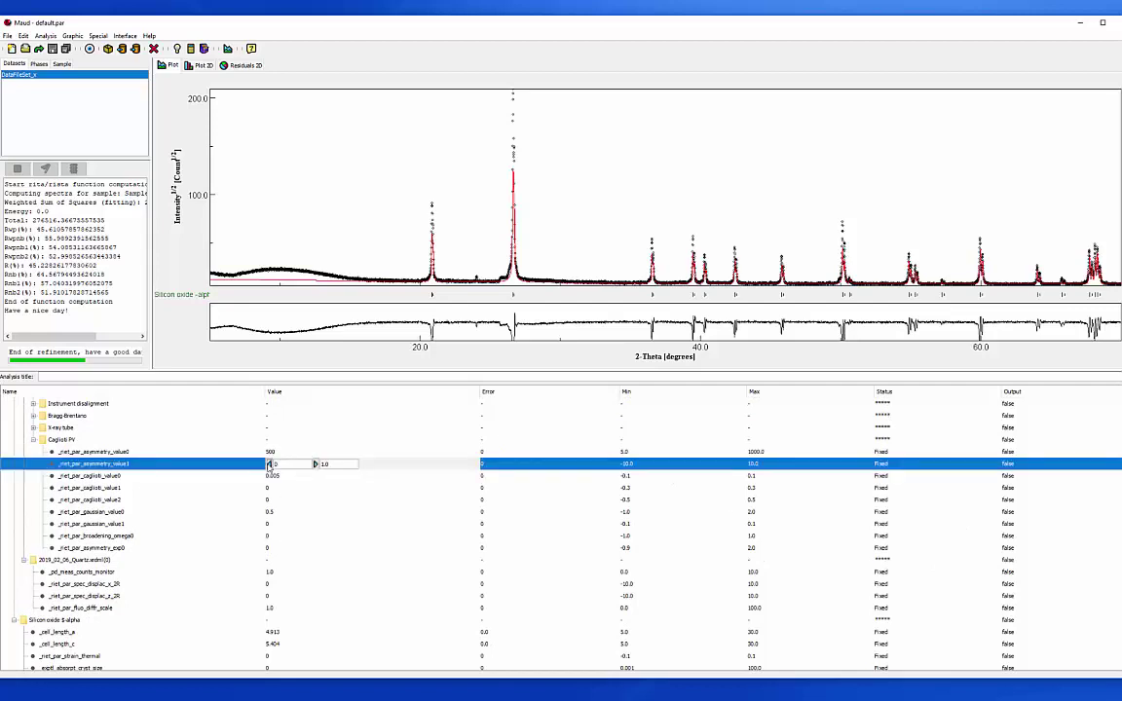
pyautogui.moveTo(295, 465); pyautogui.dragTo(257, 451)
pyautogui.press('Return')
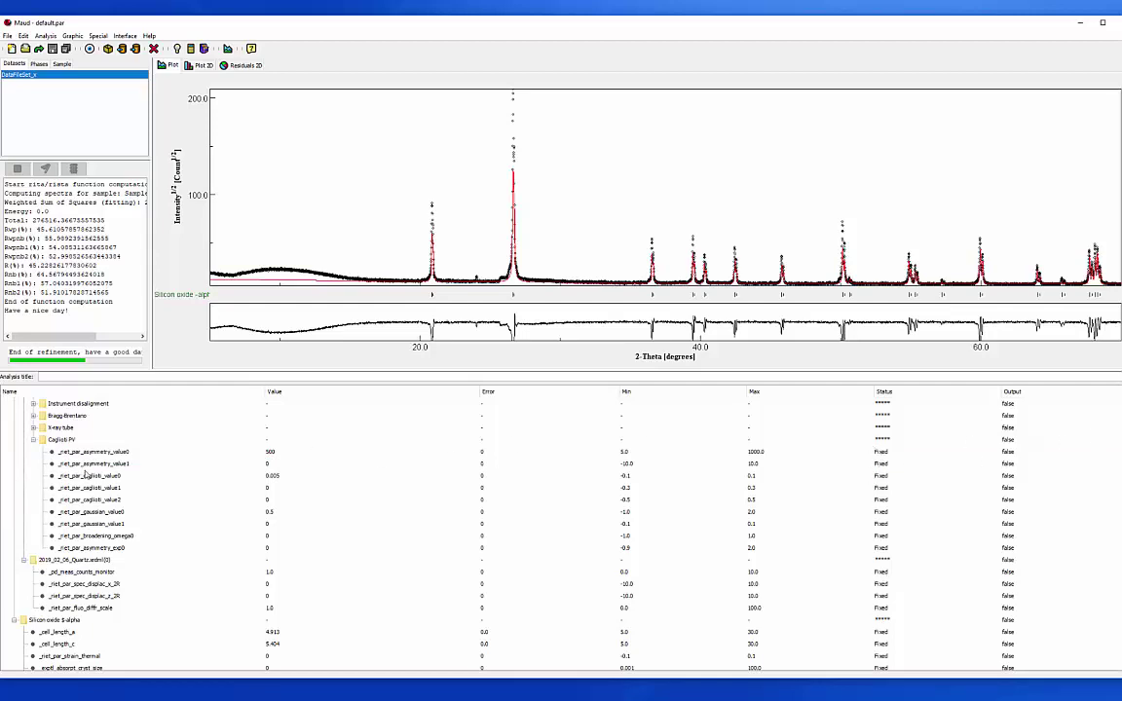
pyautogui.scroll(-2, 90, 487)
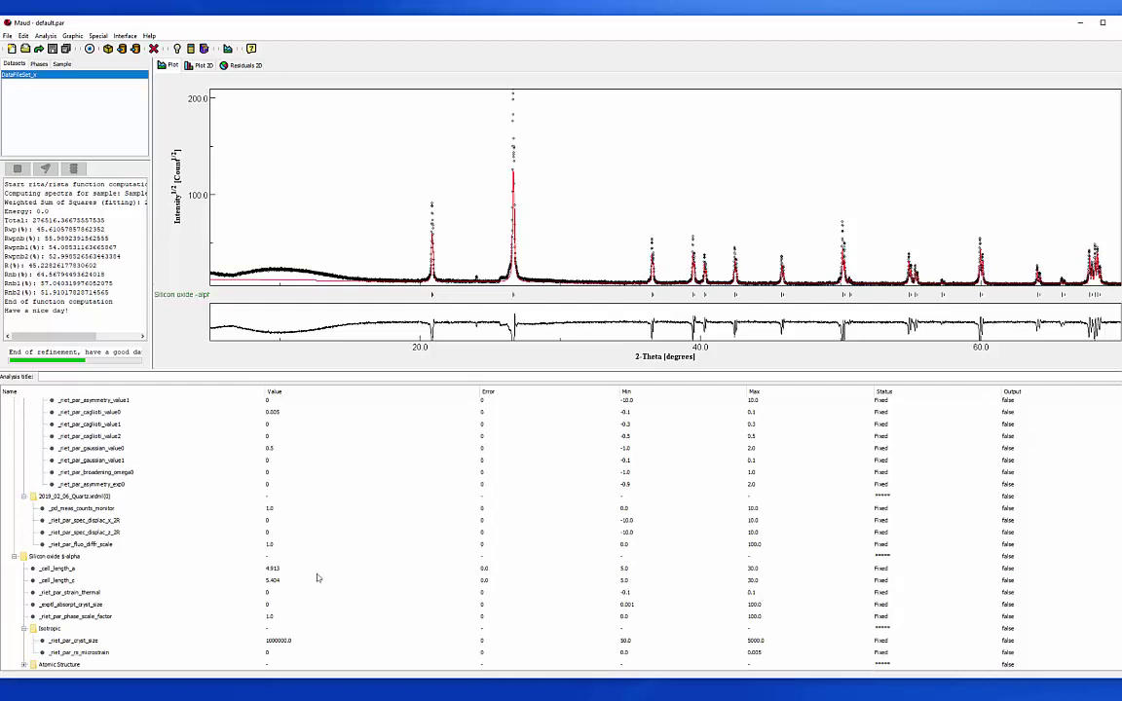
# Set _cell_length_a and _cell_length_c to Refined and run the refinement to Rwp about 45.6%.
pyautogui.click(883, 568)
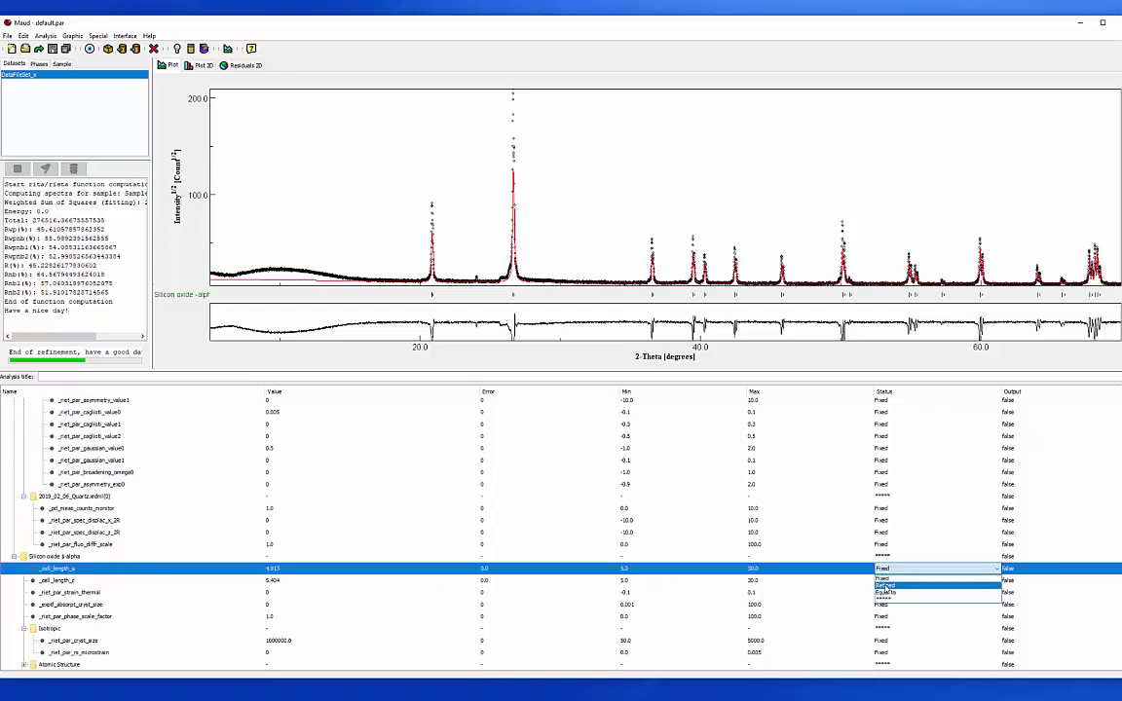
pyautogui.click(883, 581)
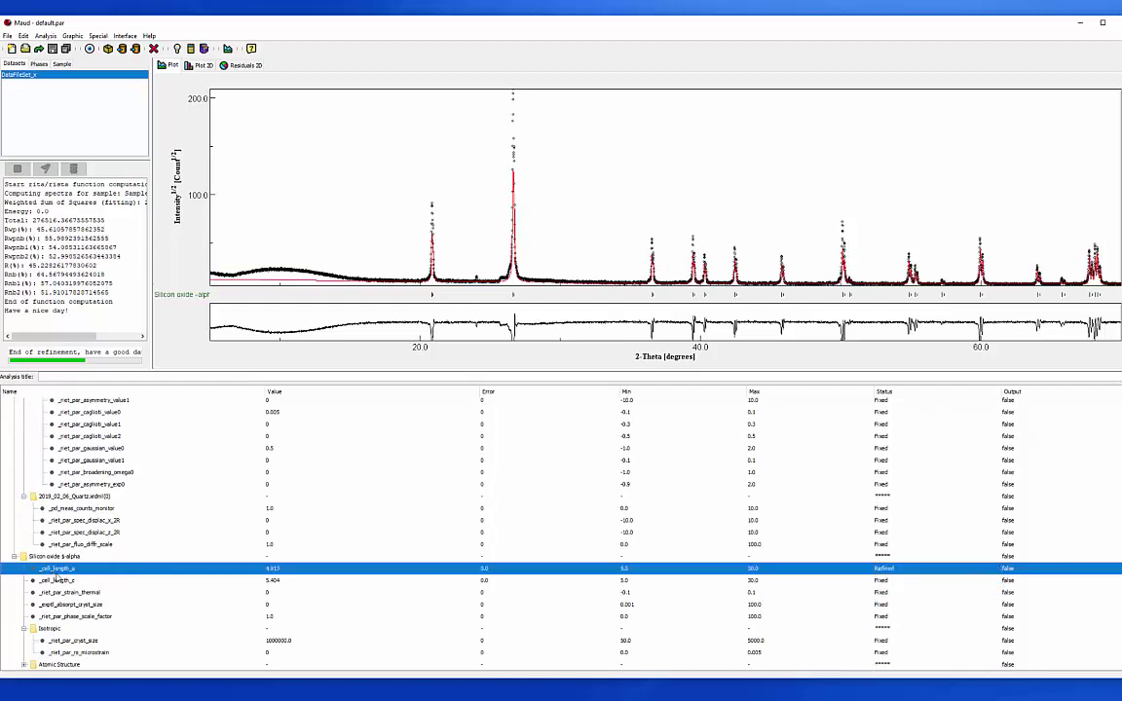
pyautogui.click(891, 581)
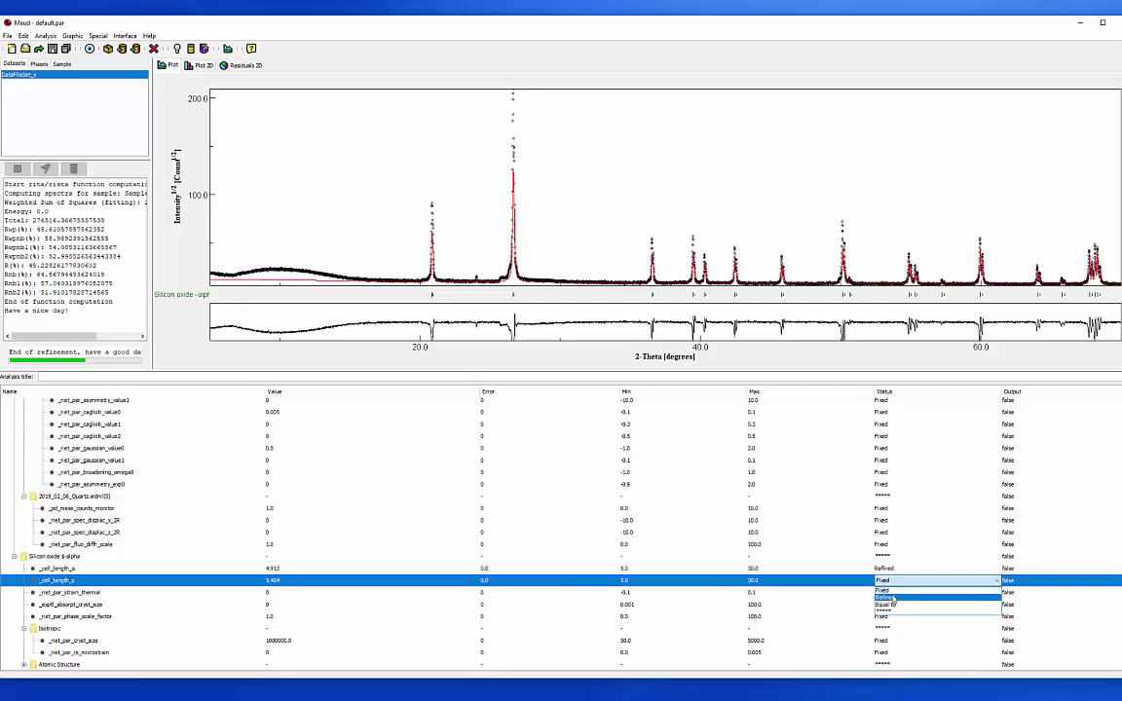
pyautogui.click(891, 592)
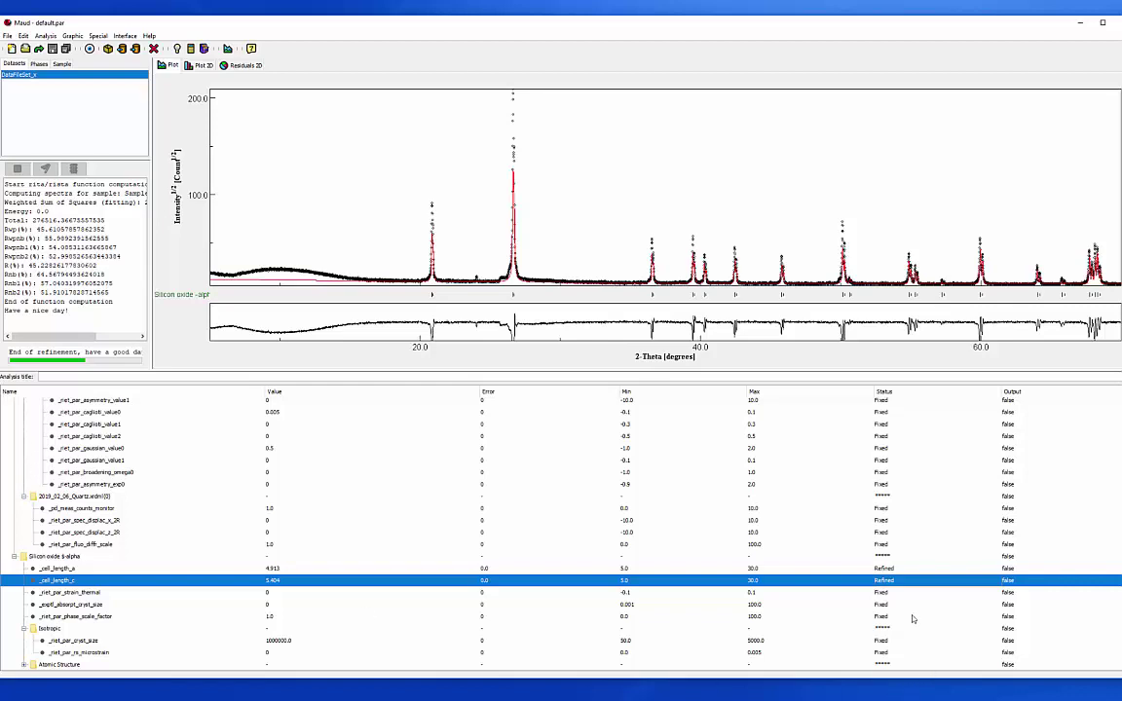
pyautogui.scroll(4, 888, 575)
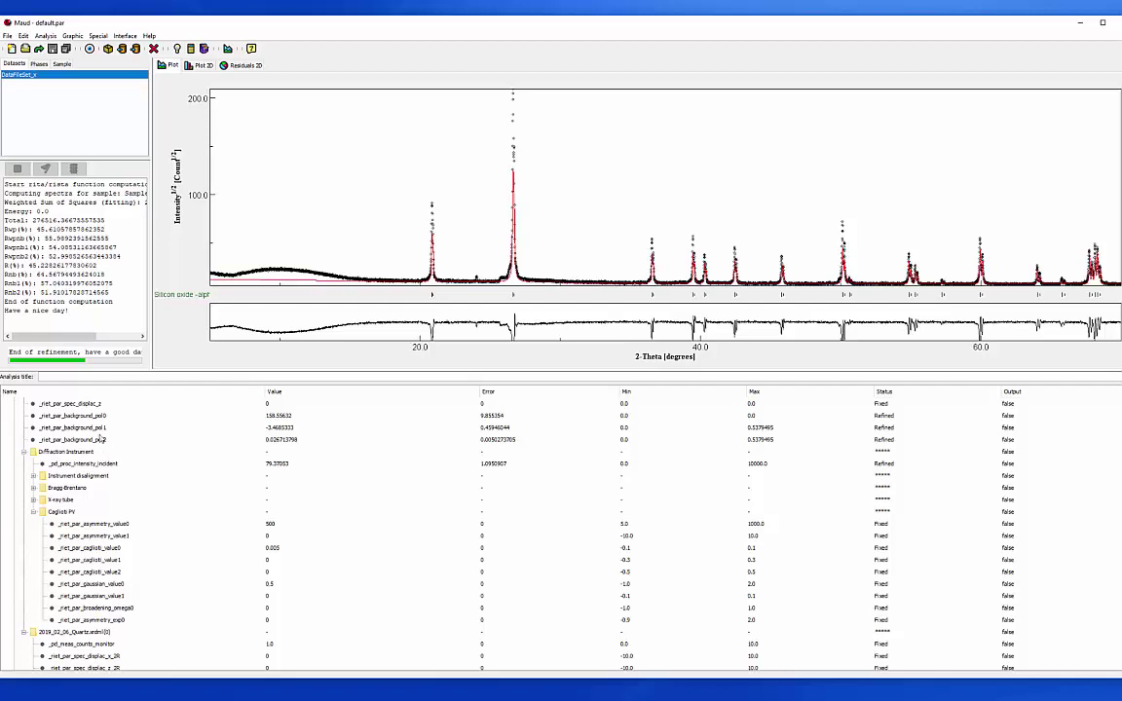
pyautogui.scroll(-1, 121, 427)
pyautogui.scroll(2, 158, 474)
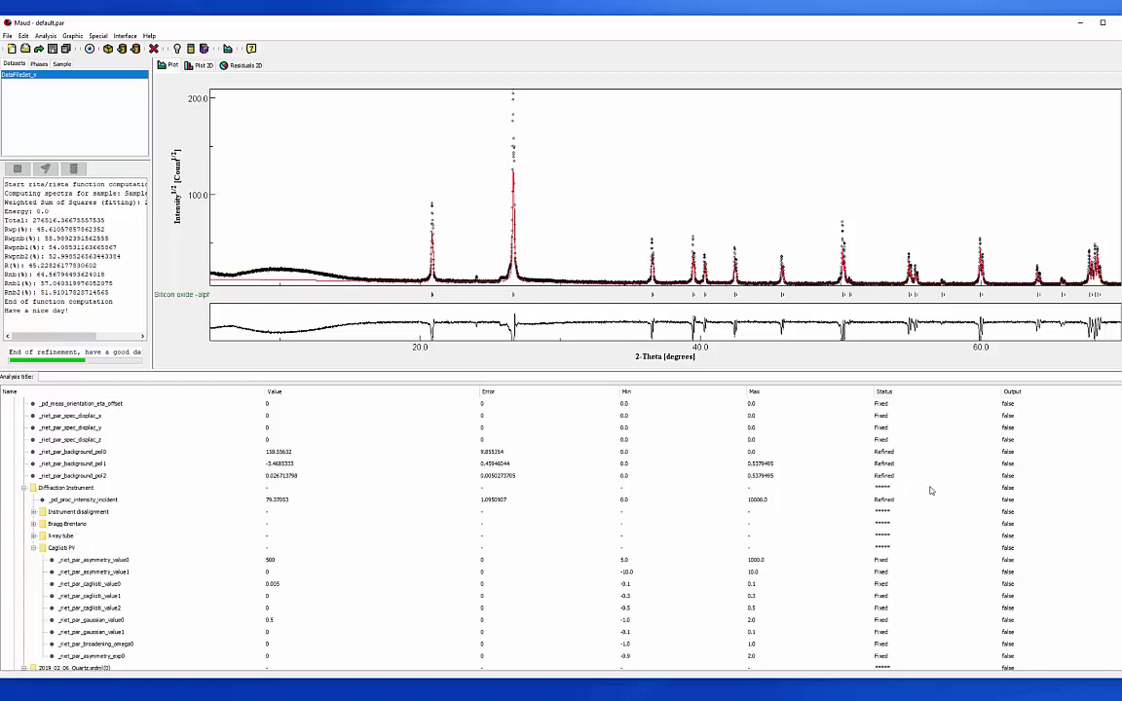
pyautogui.scroll(-3, 546, 460)
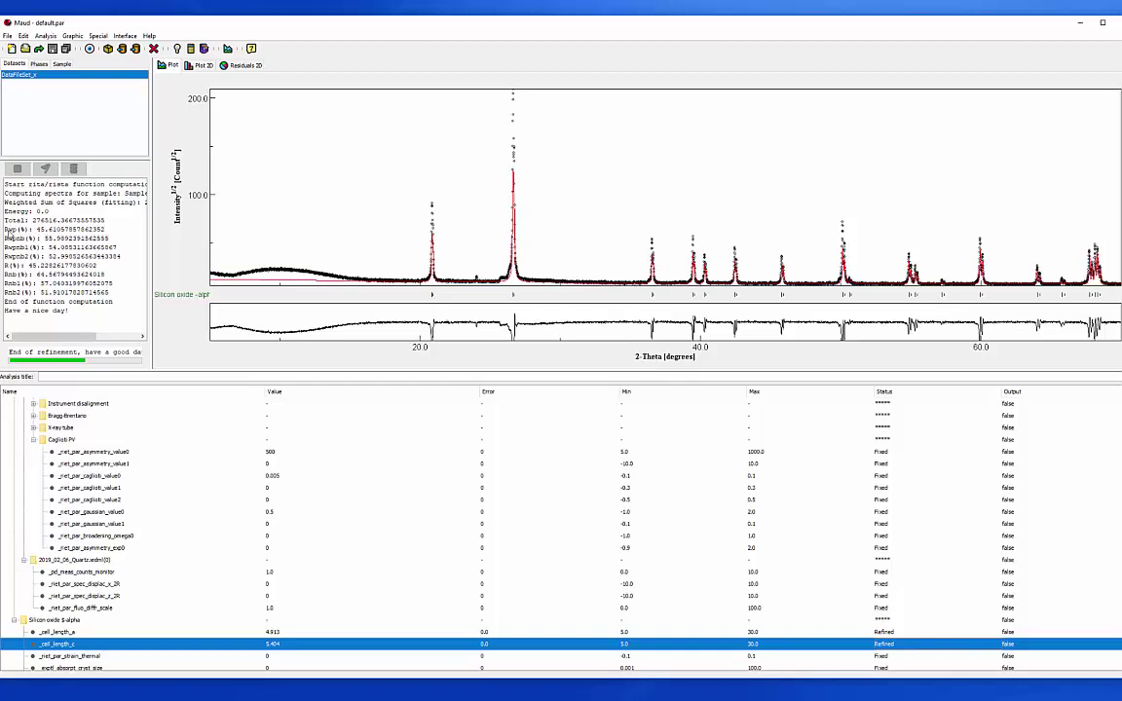
pyautogui.click(205, 51)
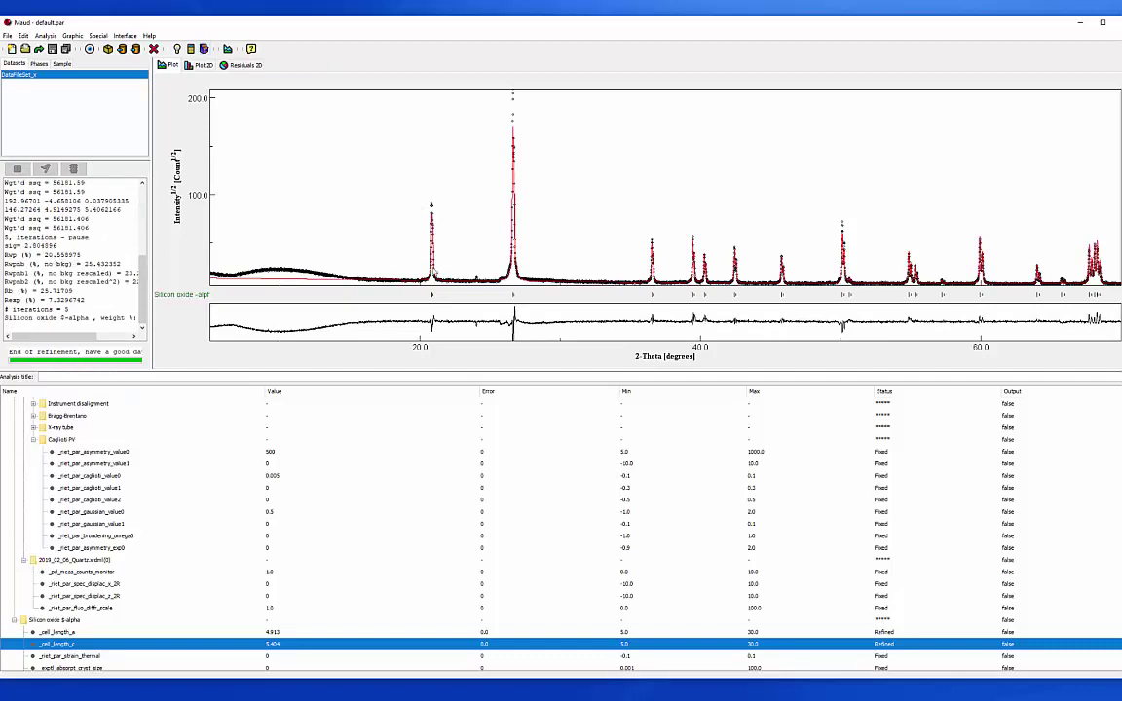
pyautogui.moveTo(417, 180); pyautogui.dragTo(444, 282)
pyautogui.rightClick(835, 149)
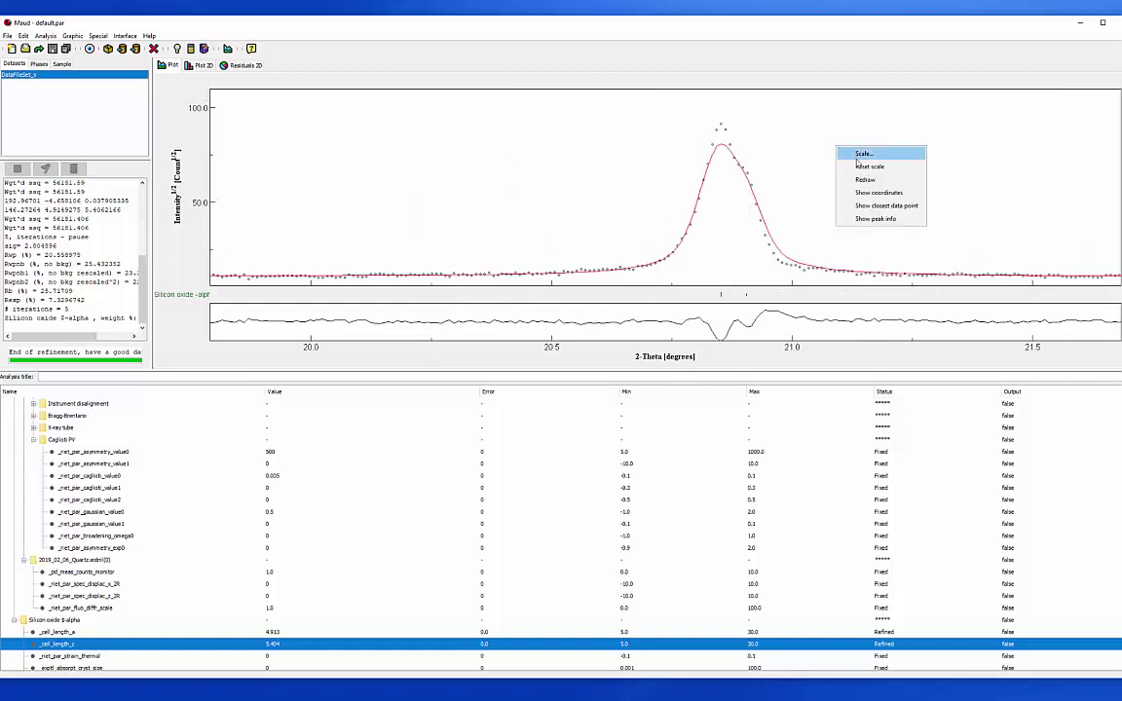
pyautogui.click(861, 168)
pyautogui.moveTo(956, 217); pyautogui.dragTo(1001, 305)
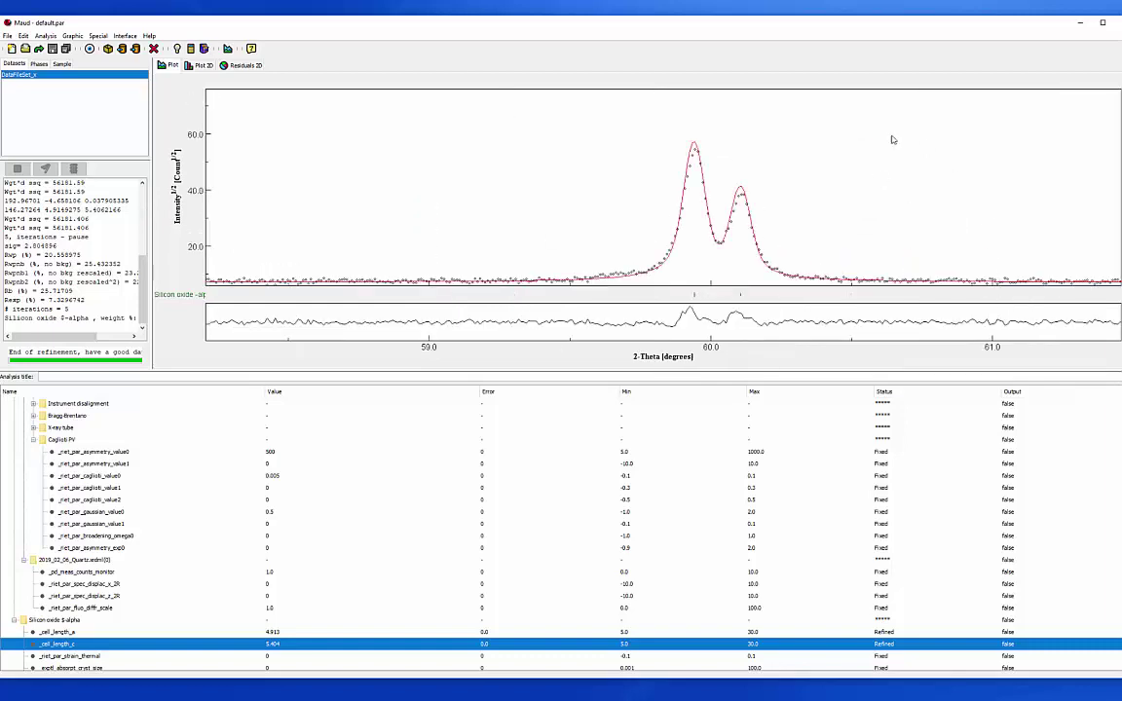
pyautogui.rightClick(856, 152)
pyautogui.click(864, 171)
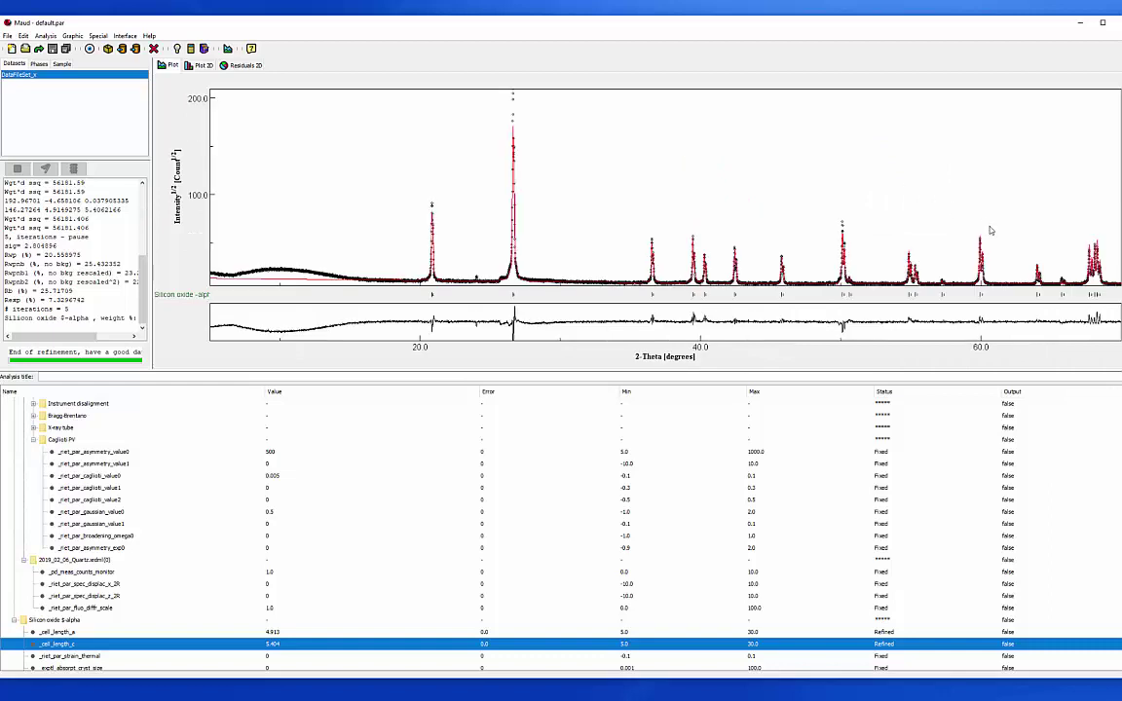
pyautogui.moveTo(943, 192); pyautogui.dragTo(1010, 259)
pyautogui.rightClick(479, 132)
pyautogui.click(486, 150)
# Expand the Instrument disalignment parameters and collapse the Bragg-Brentano node.
pyautogui.click(34, 416)
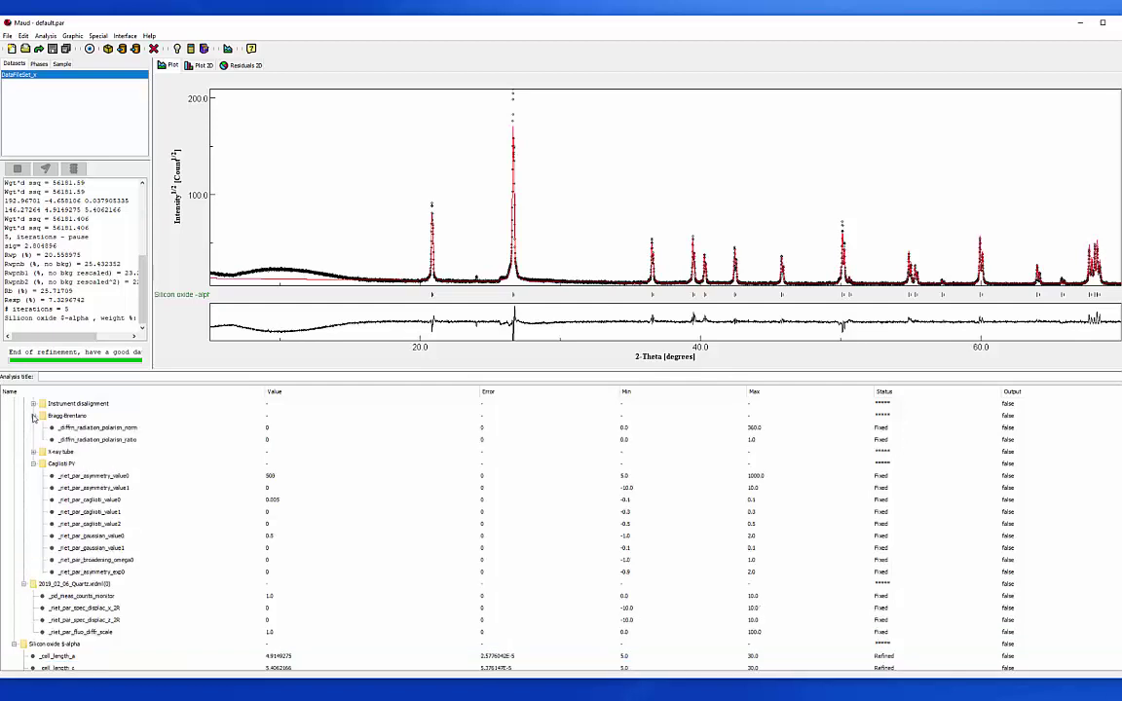
pyautogui.click(33, 404)
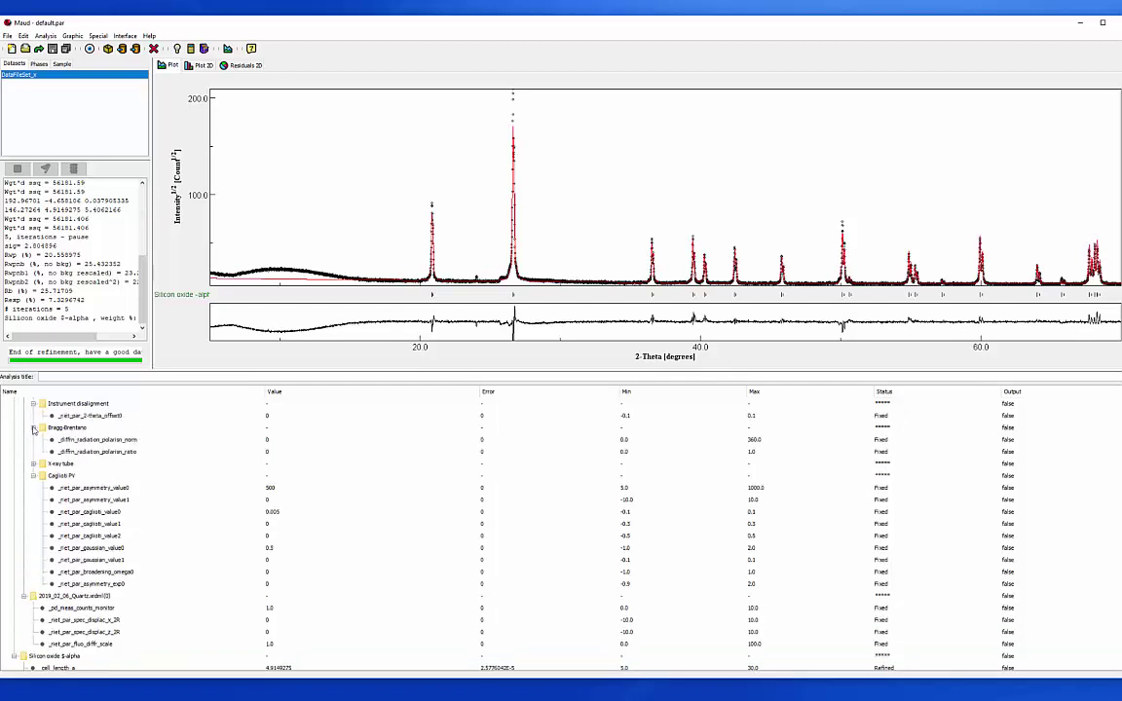
pyautogui.click(34, 428)
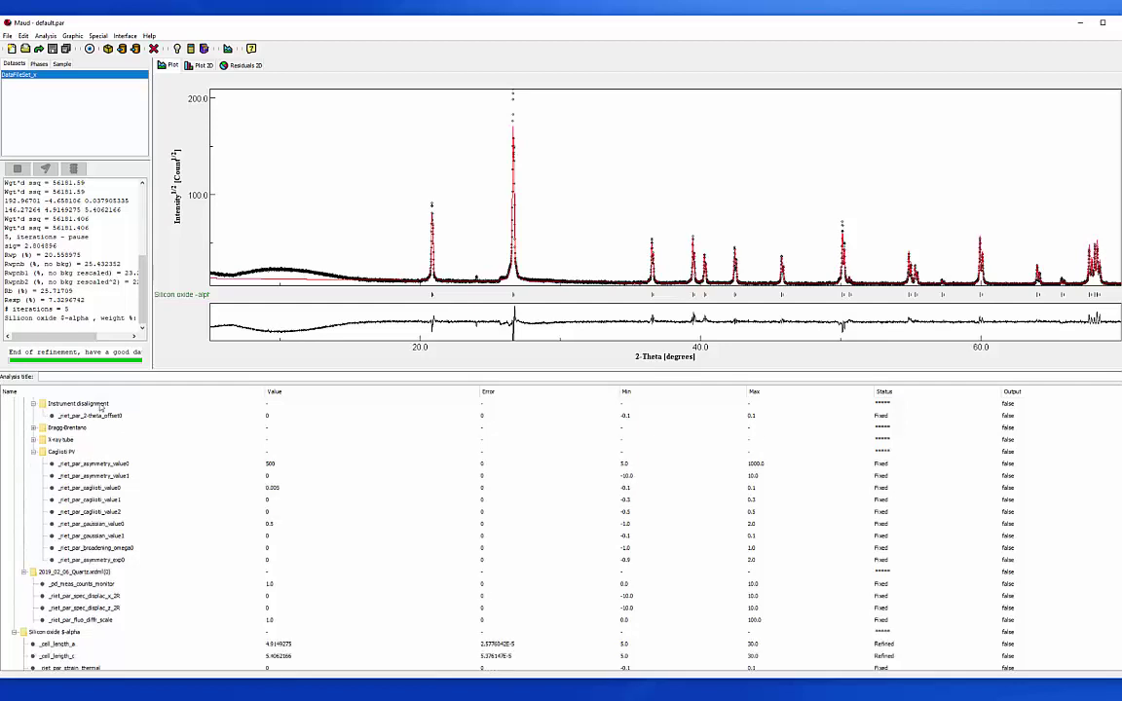
pyautogui.scroll(3, 81, 441)
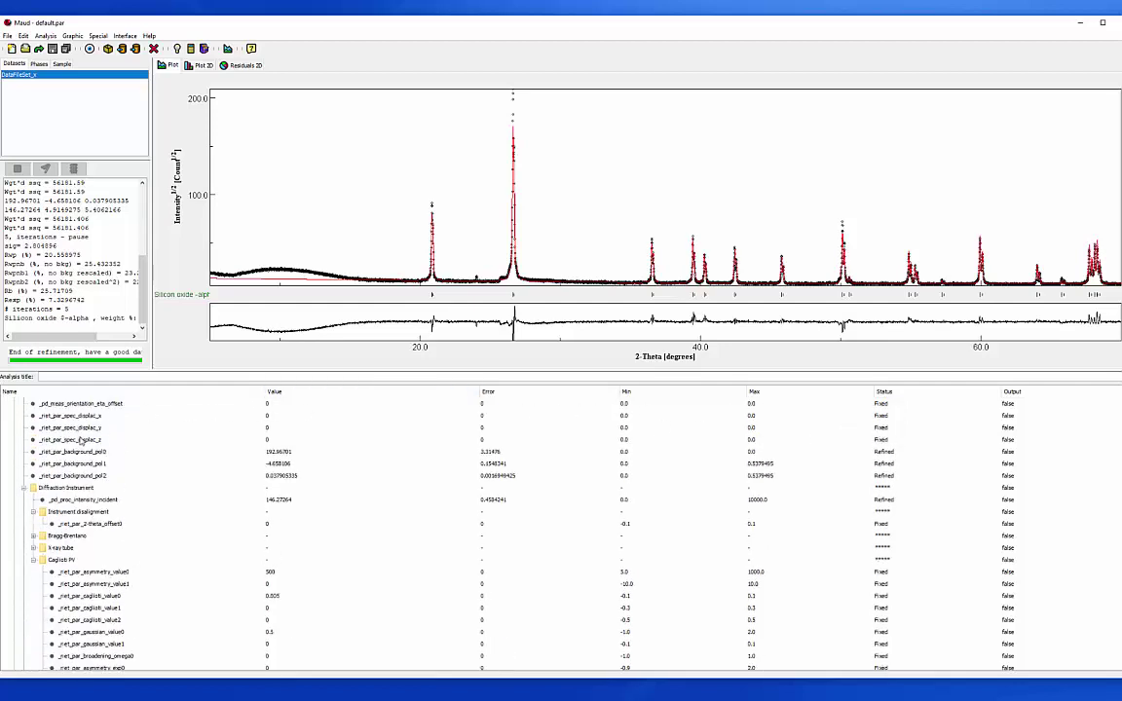
pyautogui.scroll(-1, 85, 475)
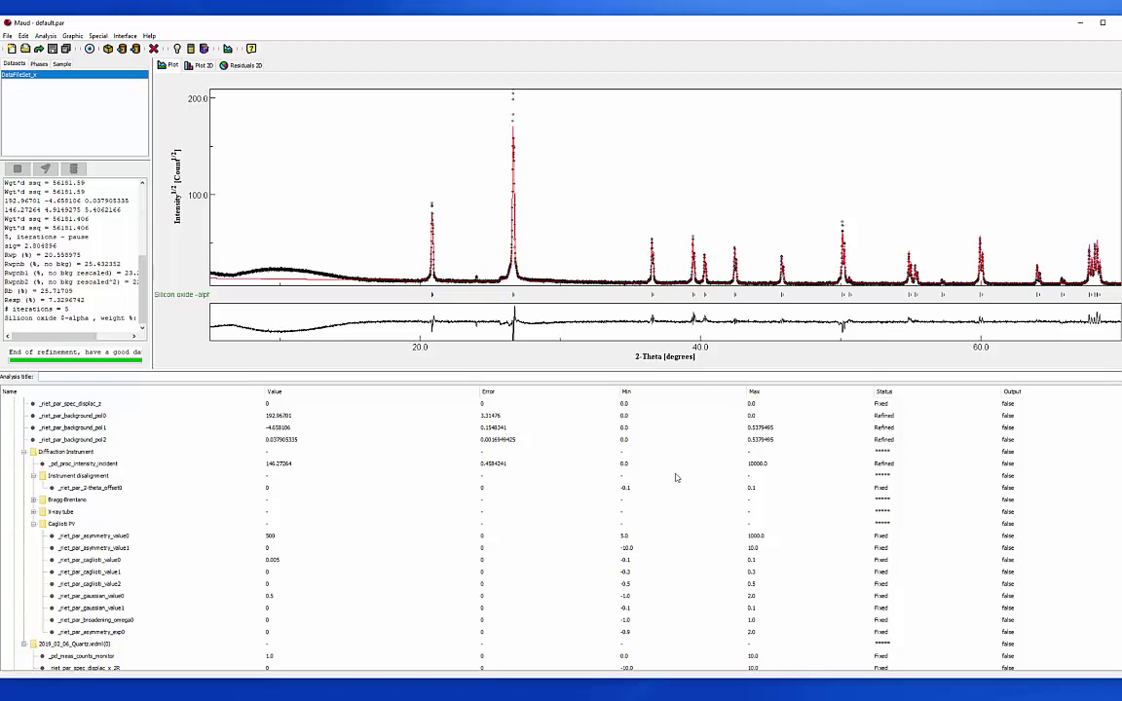
# Refine _riet_par_2-theta_offset0, rerun to Rwp about 20.04%, and return to the slide.
pyautogui.click(881, 487)
pyautogui.click(884, 443)
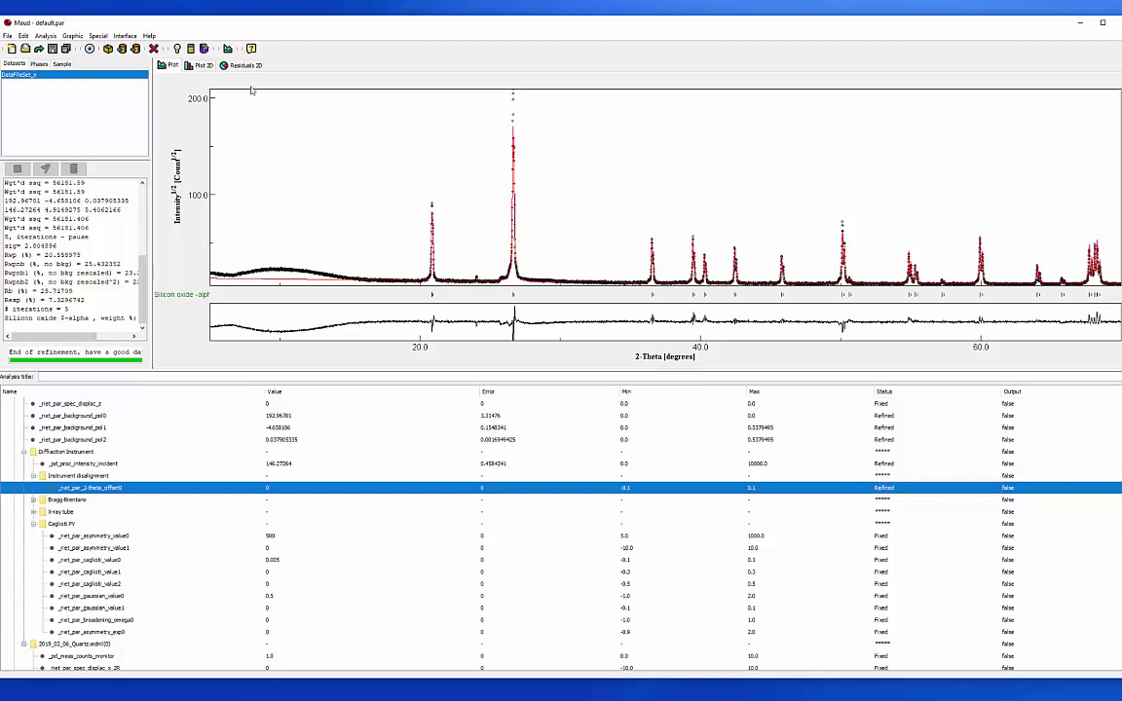
pyautogui.click(205, 49)
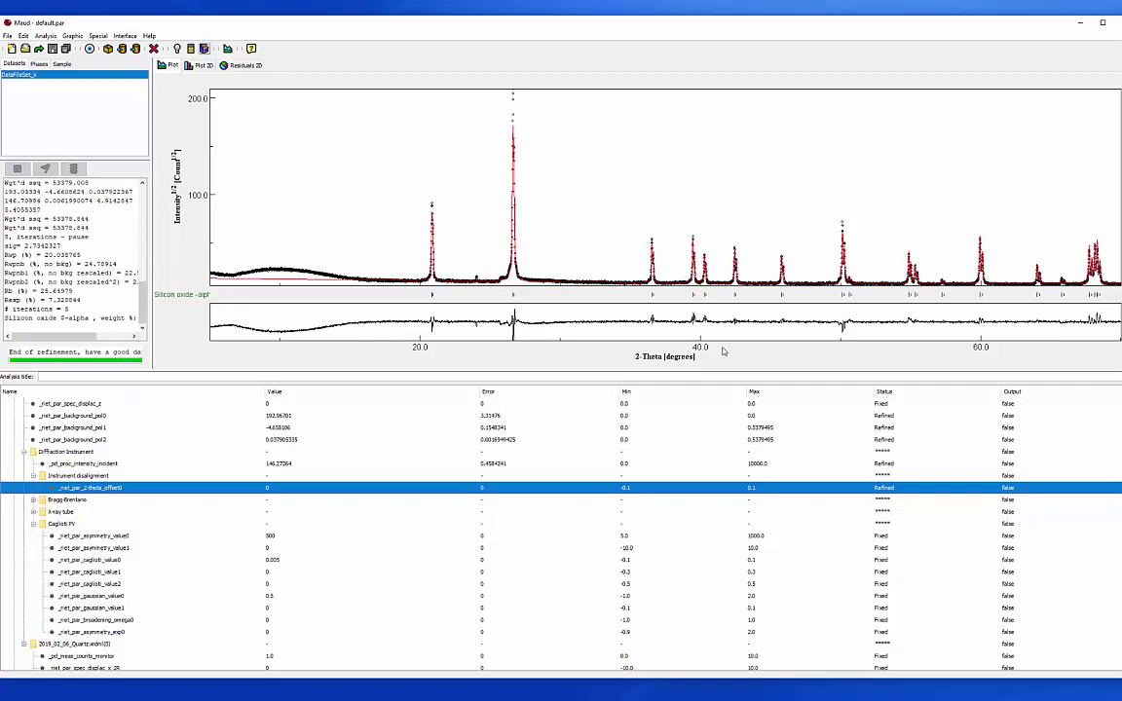
pyautogui.scroll(-5, 880, 477)
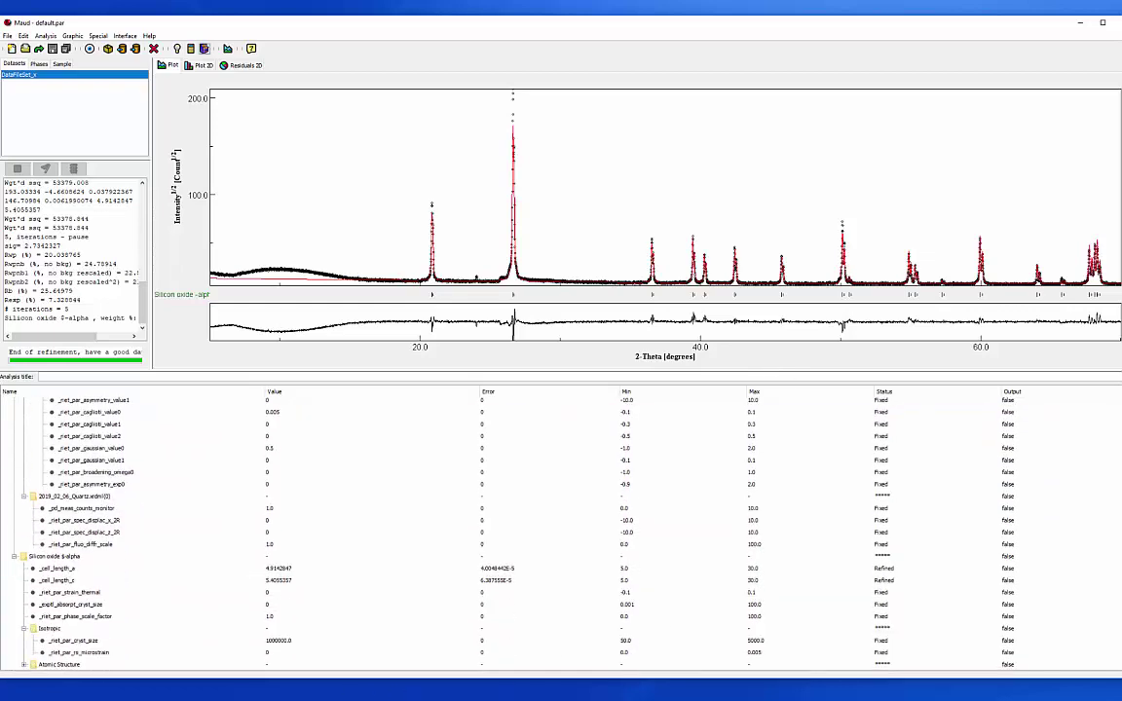
pyautogui.hotkey('alt', 'Tab')
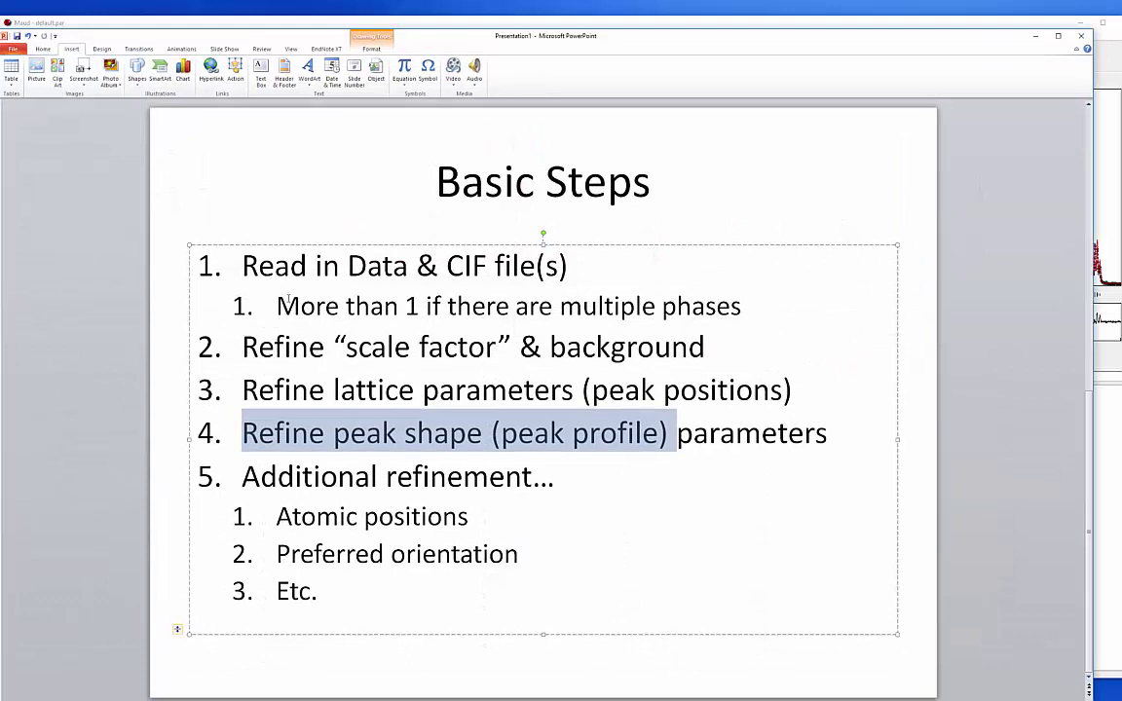
# Highlight the scale/background and lattice parameter steps, then zoom Maud's plot on the 21° peak.
pyautogui.tripleClick(472, 347)
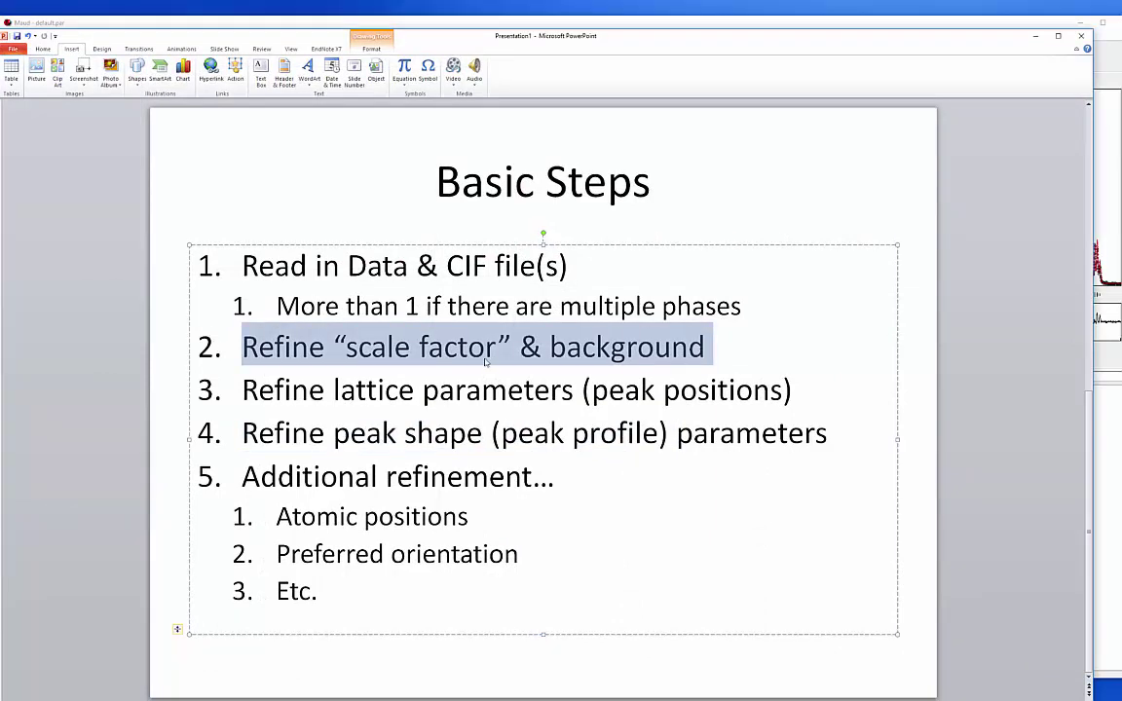
pyautogui.press('Right')
pyautogui.hotkey('shift', 'Right')
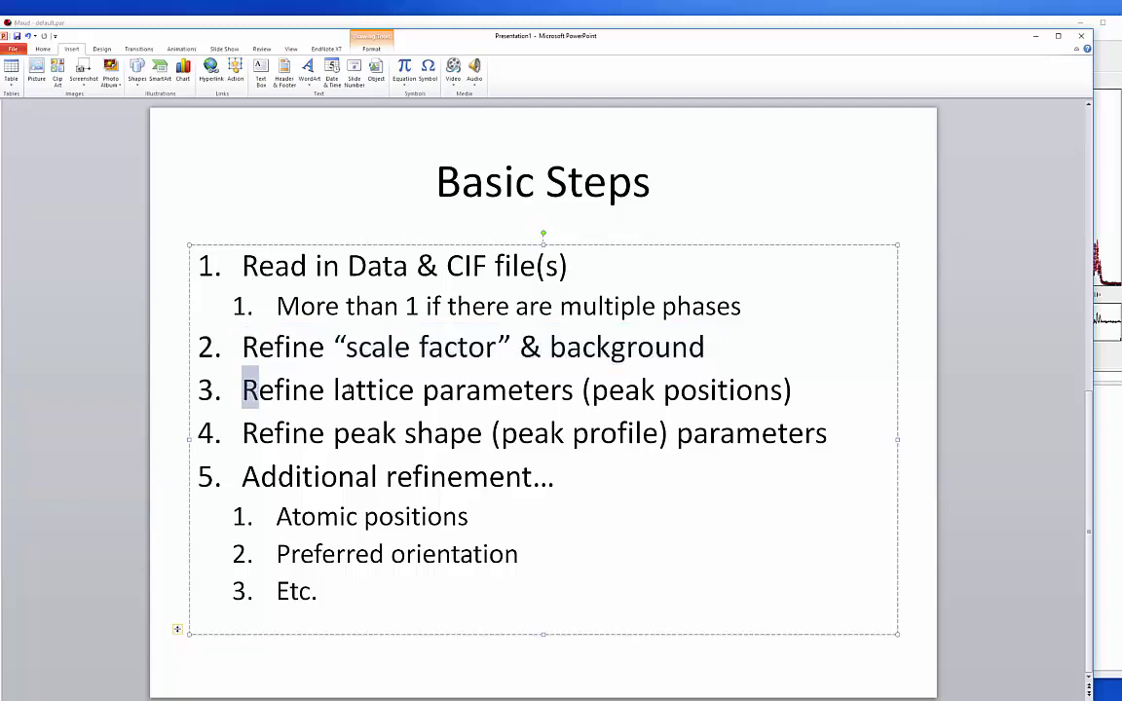
pyautogui.moveTo(752, 397); pyautogui.dragTo(799, 389)
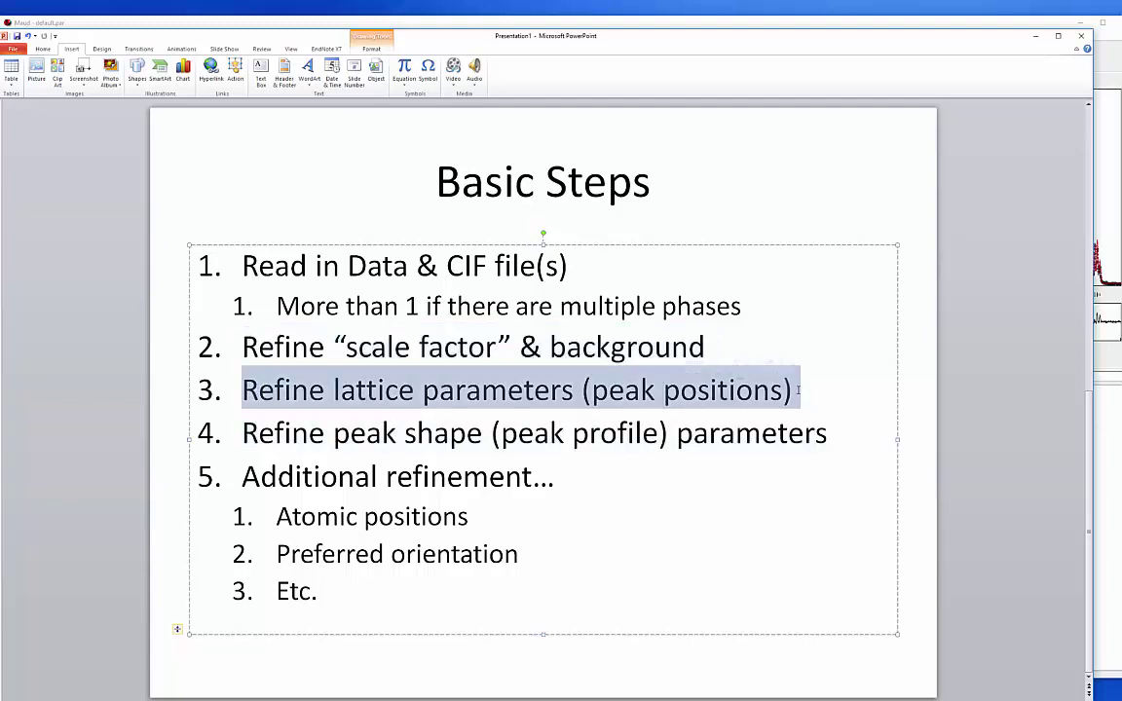
pyautogui.hotkey('alt', 'Tab')
pyautogui.moveTo(413, 168); pyautogui.dragTo(456, 281)
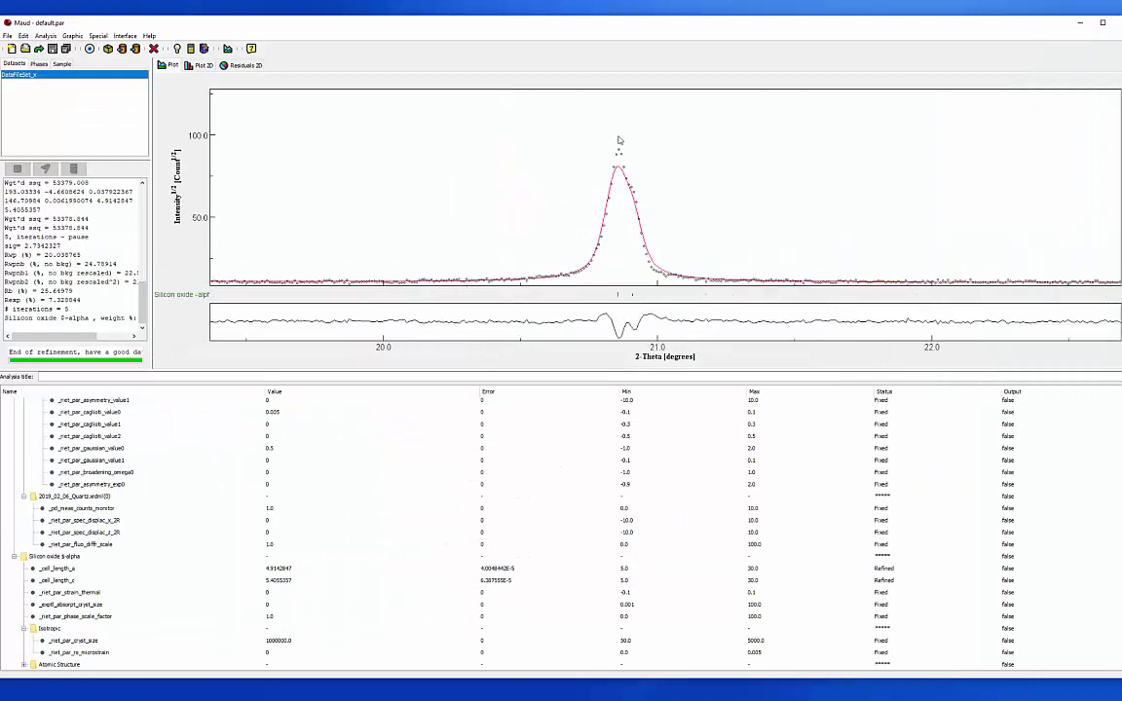
pyautogui.rightClick(765, 222)
pyautogui.click(787, 238)
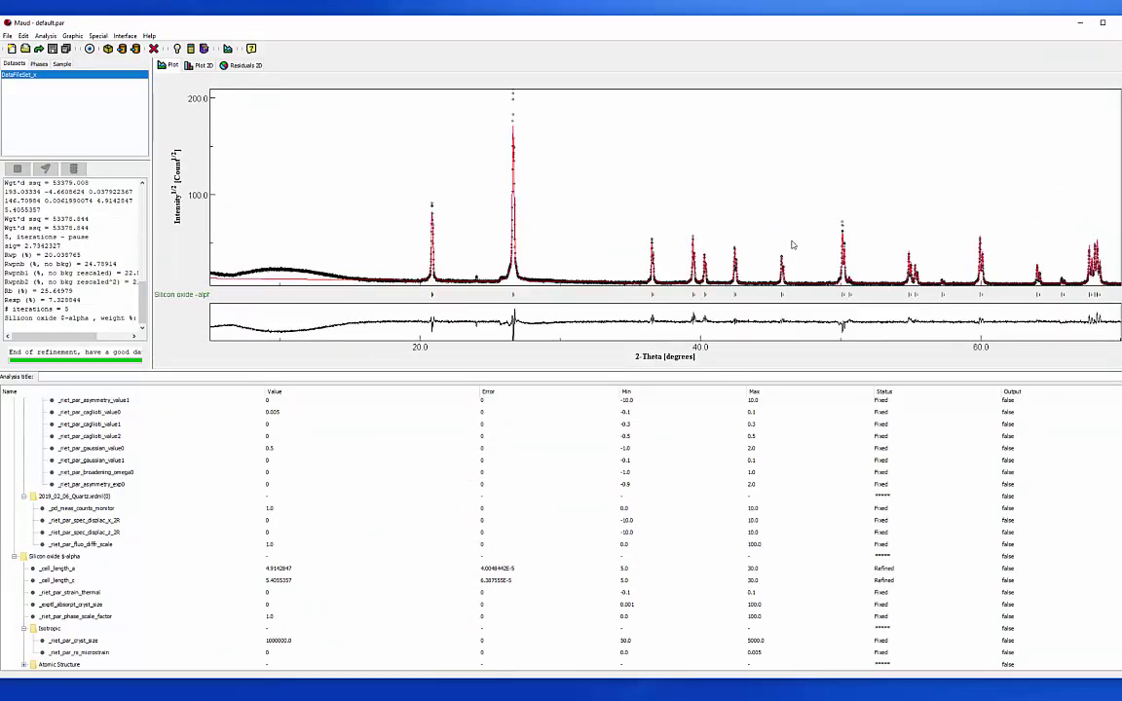
pyautogui.moveTo(1055, 223); pyautogui.dragTo(1118, 283)
pyautogui.rightClick(530, 164)
pyautogui.click(559, 181)
pyautogui.moveTo(808, 190); pyautogui.dragTo(869, 293)
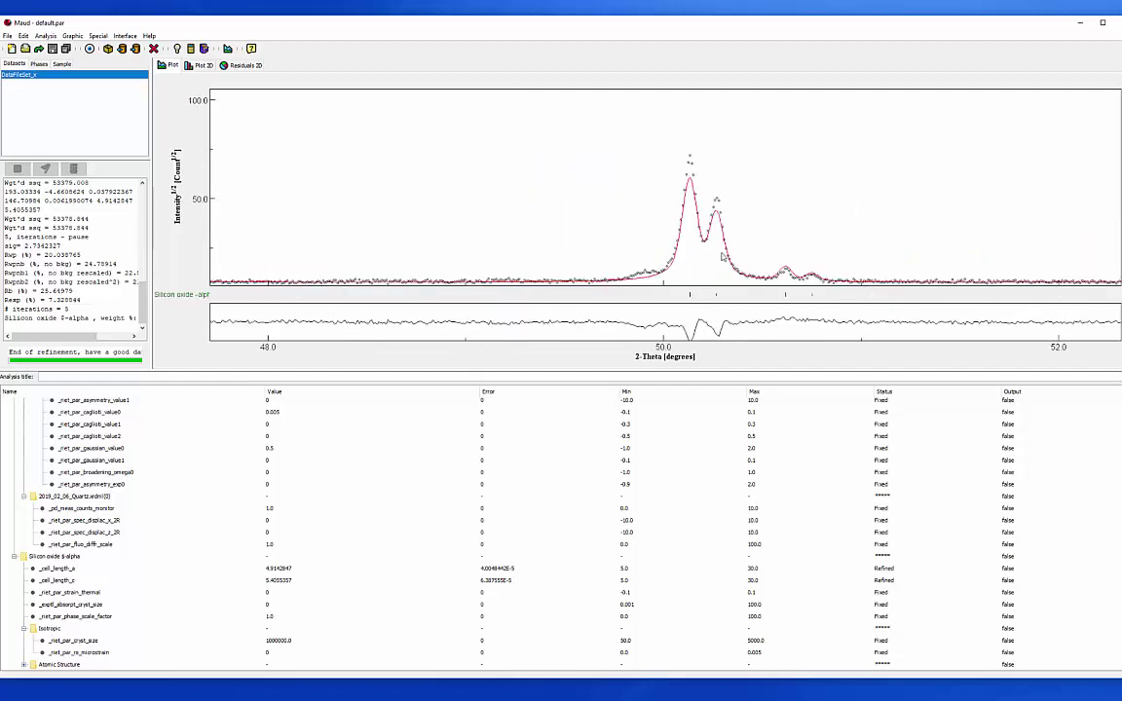
pyautogui.rightClick(375, 175)
pyautogui.click(428, 212)
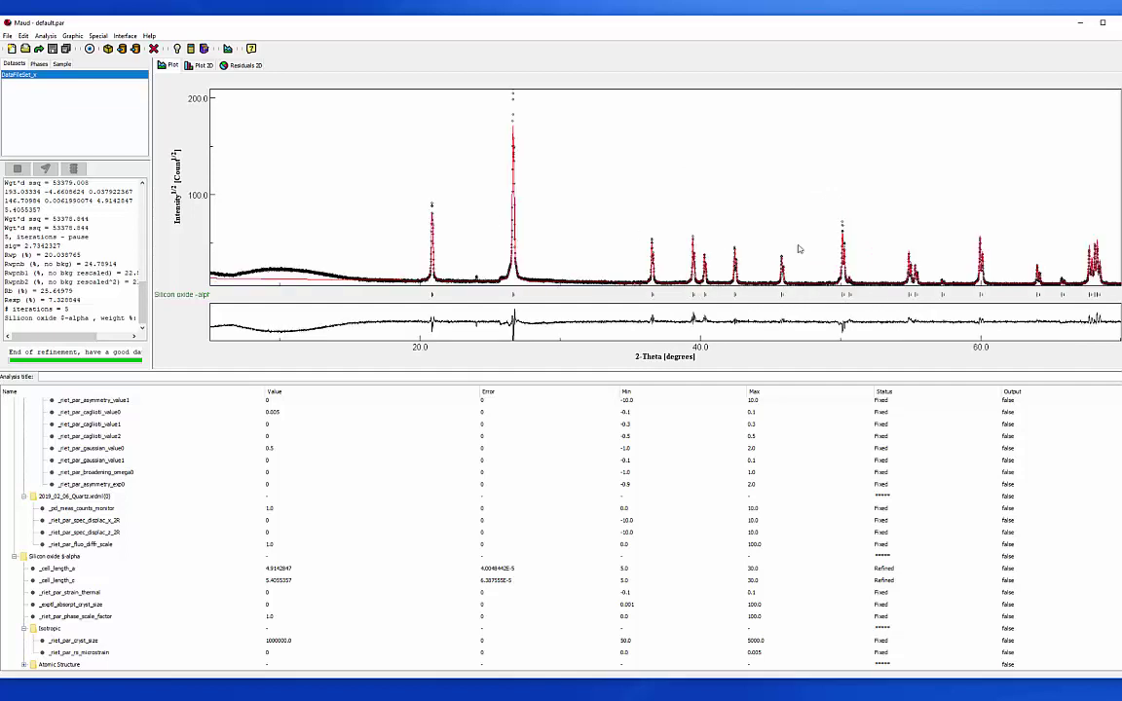
pyautogui.moveTo(499, 97); pyautogui.dragTo(546, 292)
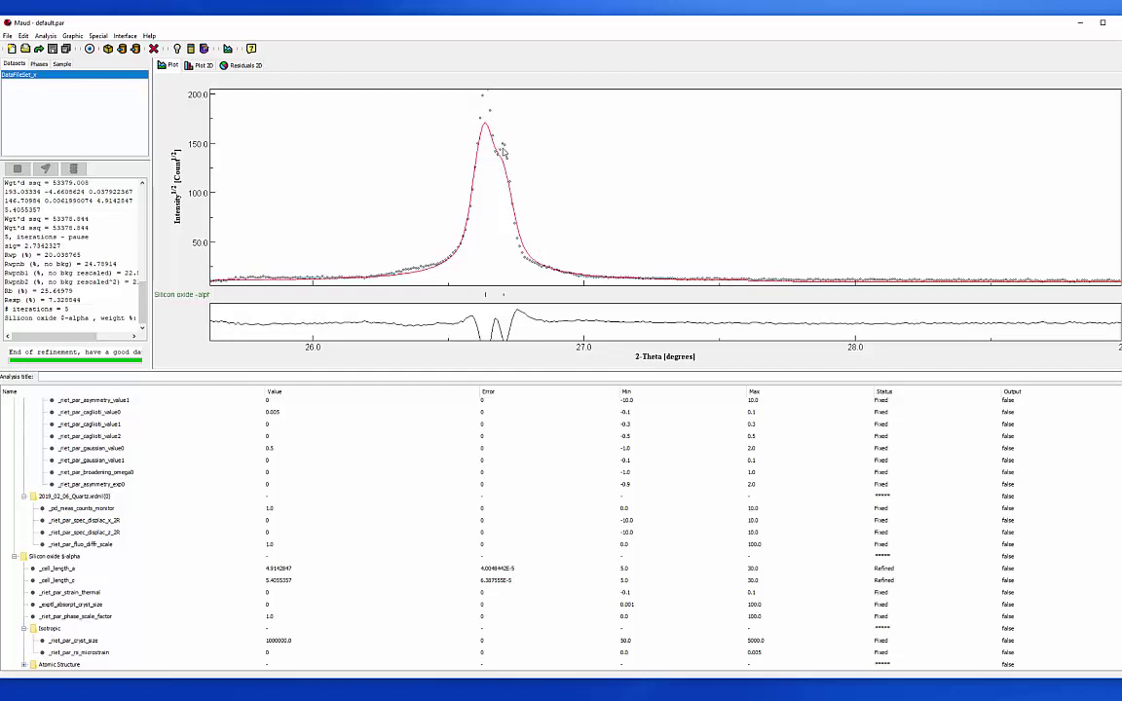
pyautogui.rightClick(495, 229)
pyautogui.click(516, 246)
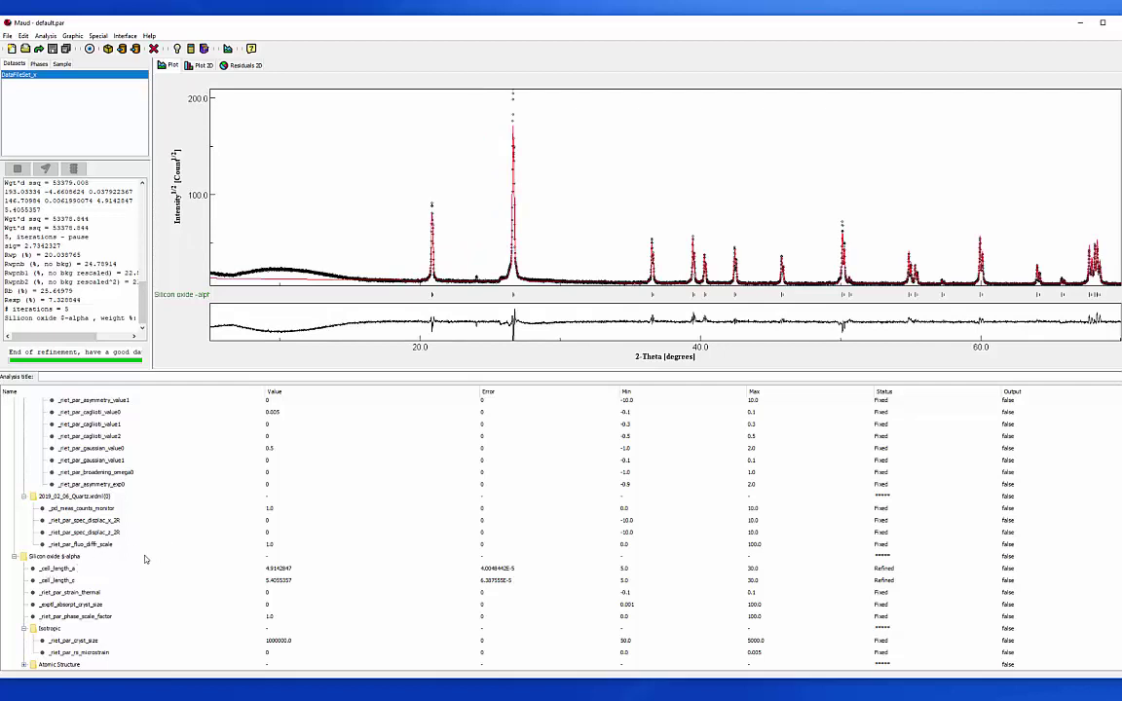
pyautogui.scroll(3, 44, 536)
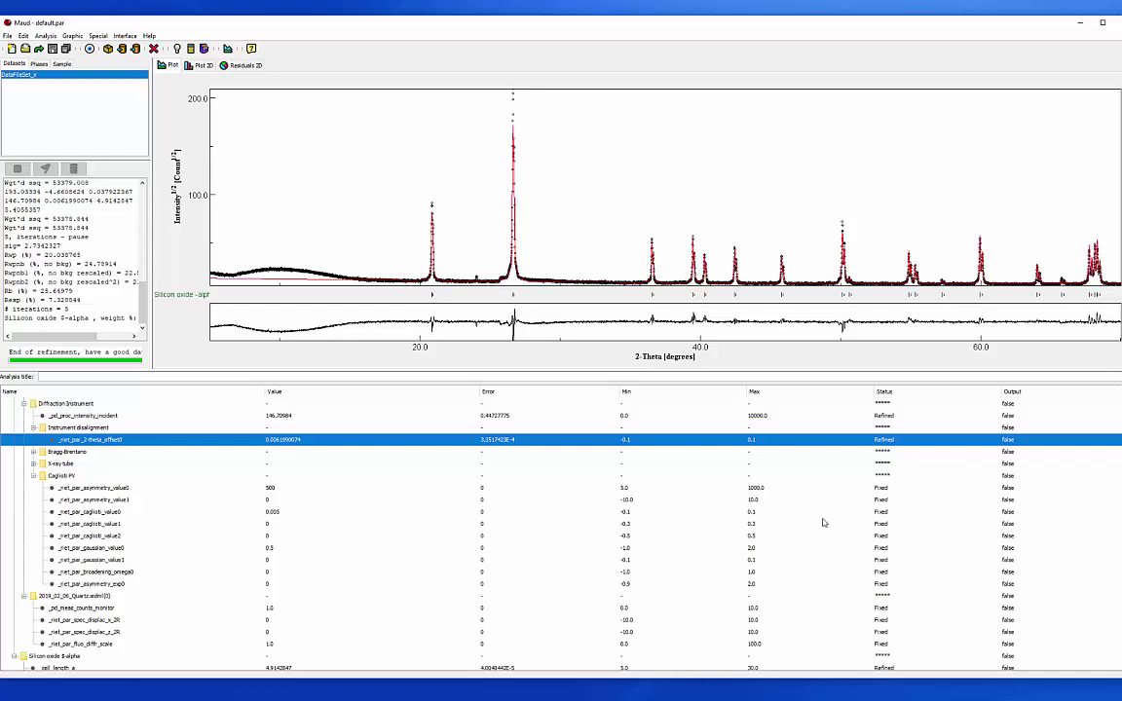
# Set _riet_par_caglioti_value0, value1 and value2 to Refined and refine to Rwp about 15.97%.
pyautogui.click(881, 511)
pyautogui.click(886, 529)
pyautogui.click(881, 524)
pyautogui.click(883, 541)
pyautogui.click(882, 536)
pyautogui.click(884, 552)
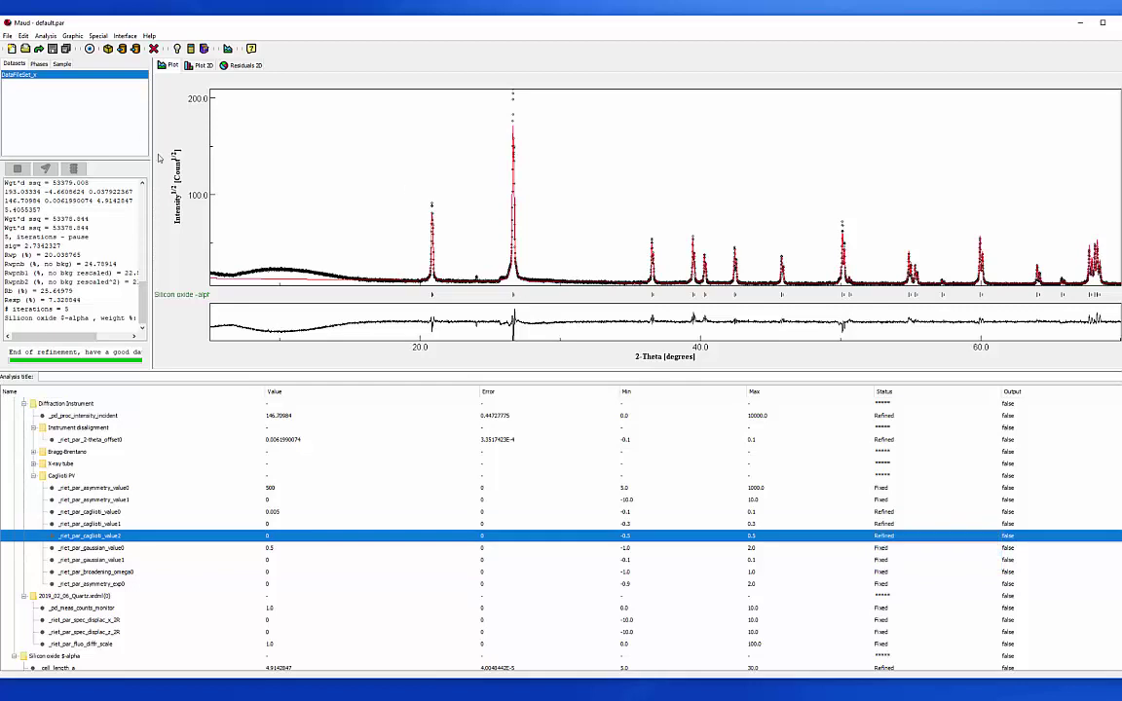
pyautogui.click(205, 50)
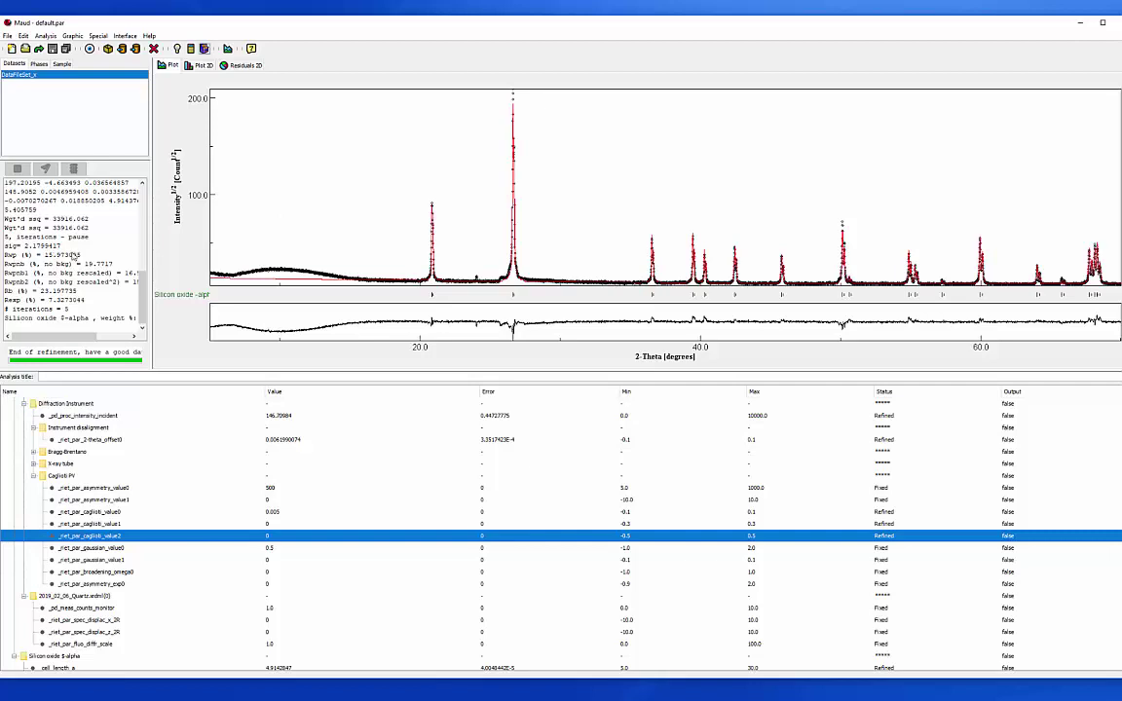
# Zoom in on the 21° and 66–69° peaks, resetting the scale to the full pattern each time.
pyautogui.moveTo(420, 192); pyautogui.dragTo(451, 258)
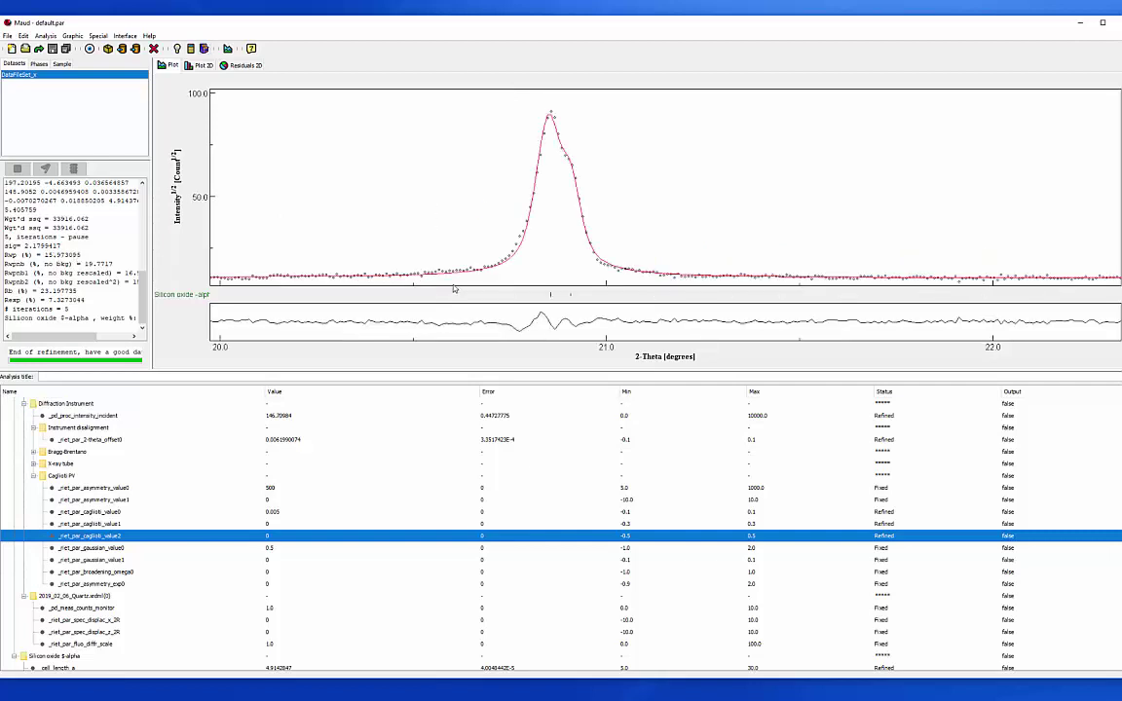
pyautogui.rightClick(543, 210)
pyautogui.click(553, 213)
pyautogui.moveTo(1056, 195); pyautogui.dragTo(1116, 277)
pyautogui.rightClick(526, 140)
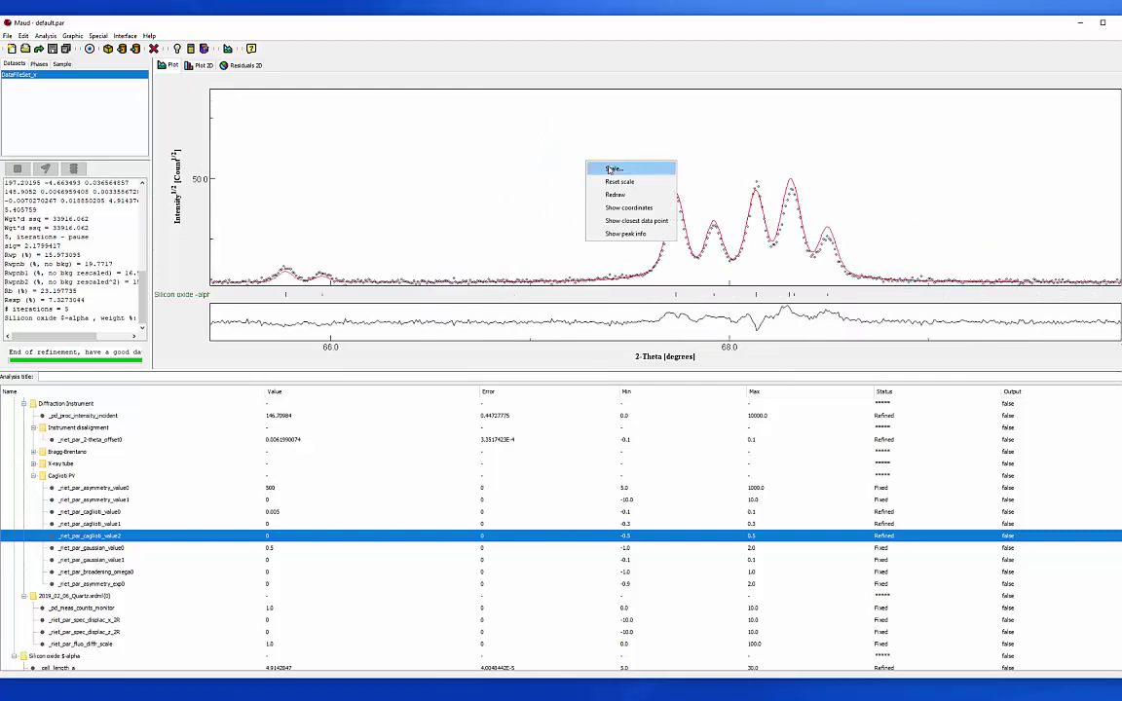
pyautogui.click(552, 163)
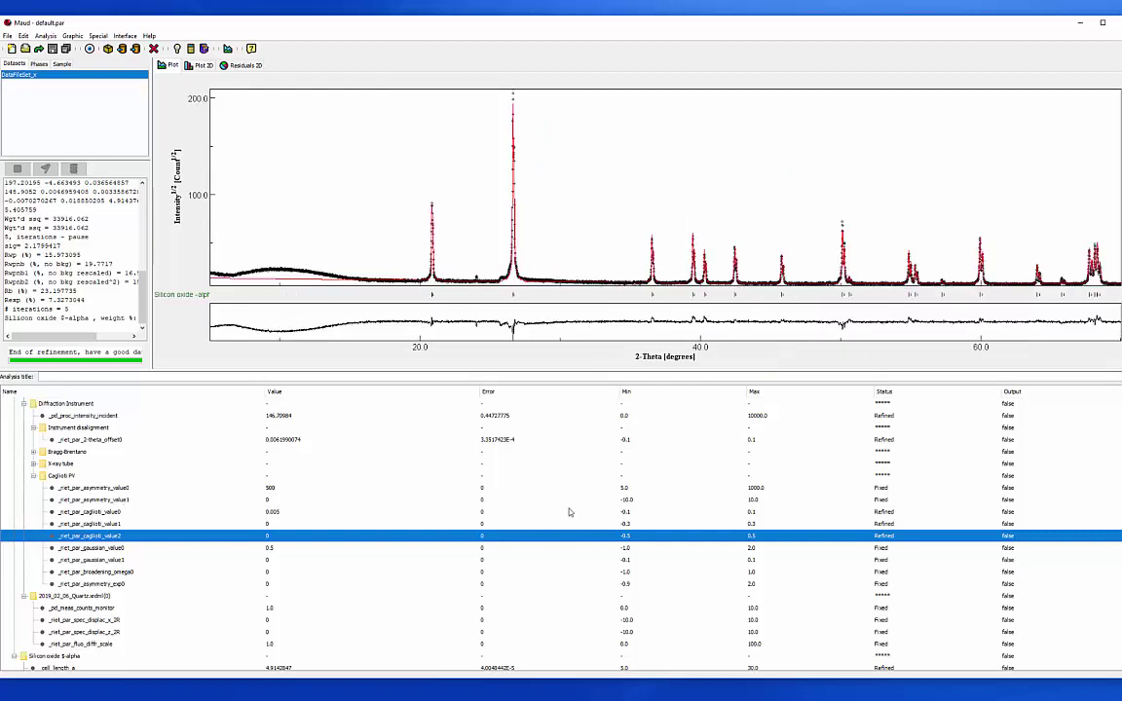
pyautogui.click(881, 488)
# Set _riet_par_asymmetry_value0 and value1 to Refined and refine, reaching Rwp about 15.80%.
pyautogui.click(884, 505)
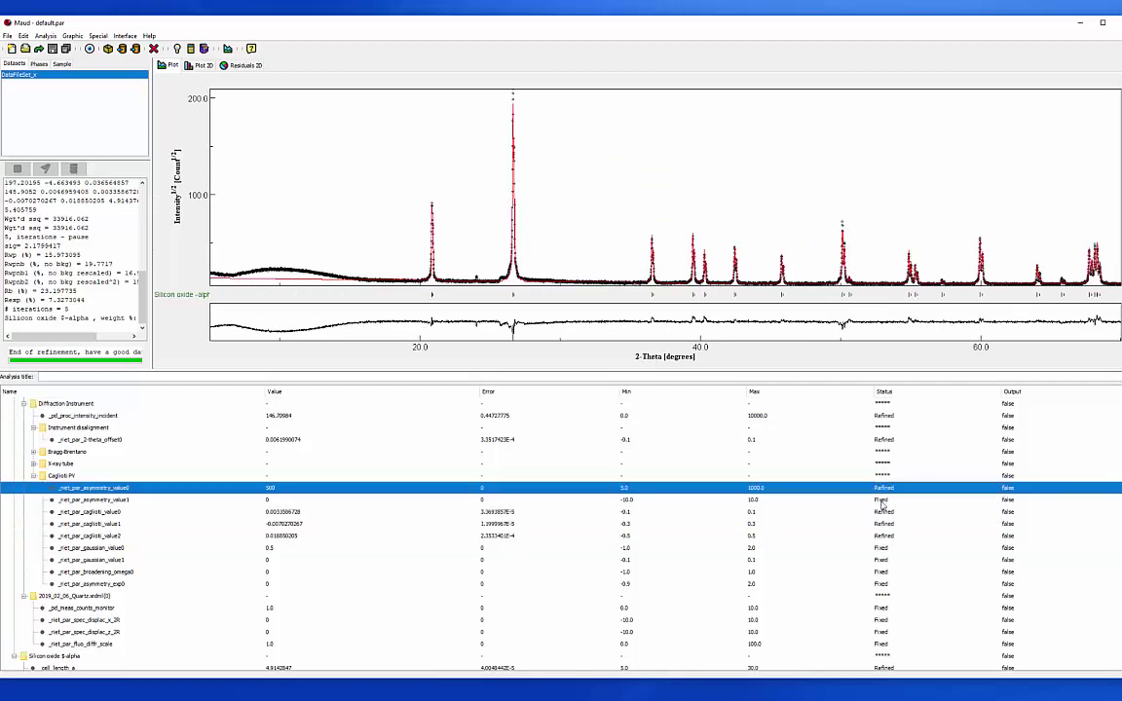
pyautogui.click(883, 500)
pyautogui.click(887, 520)
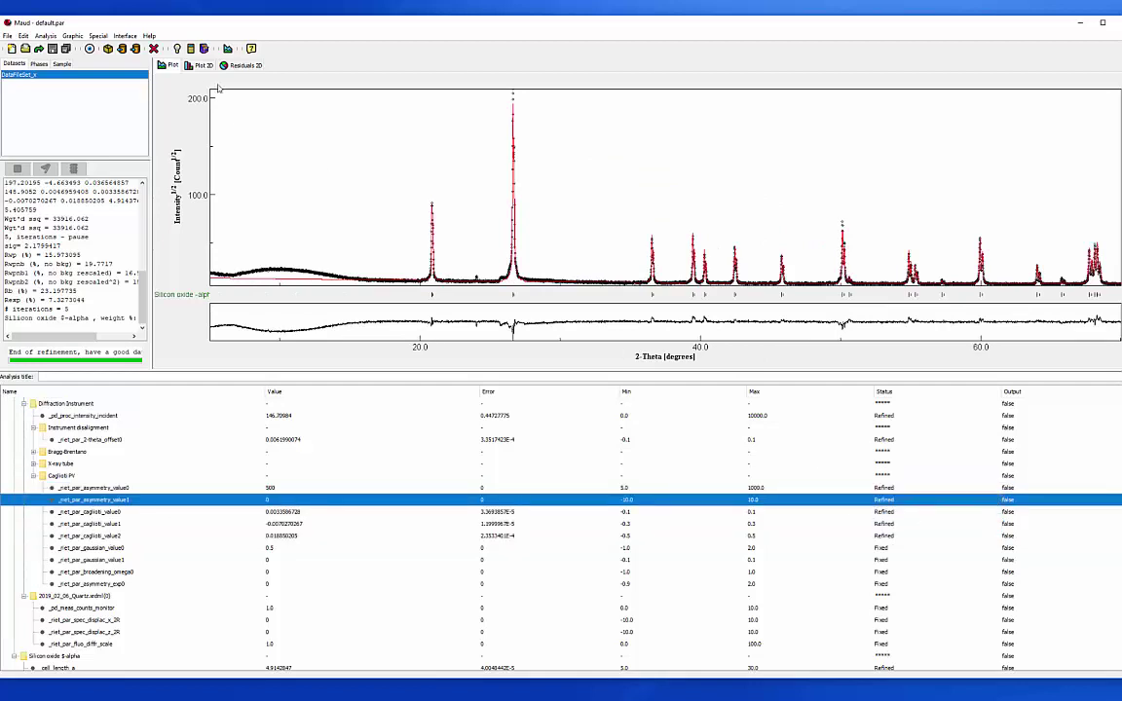
pyautogui.click(204, 49)
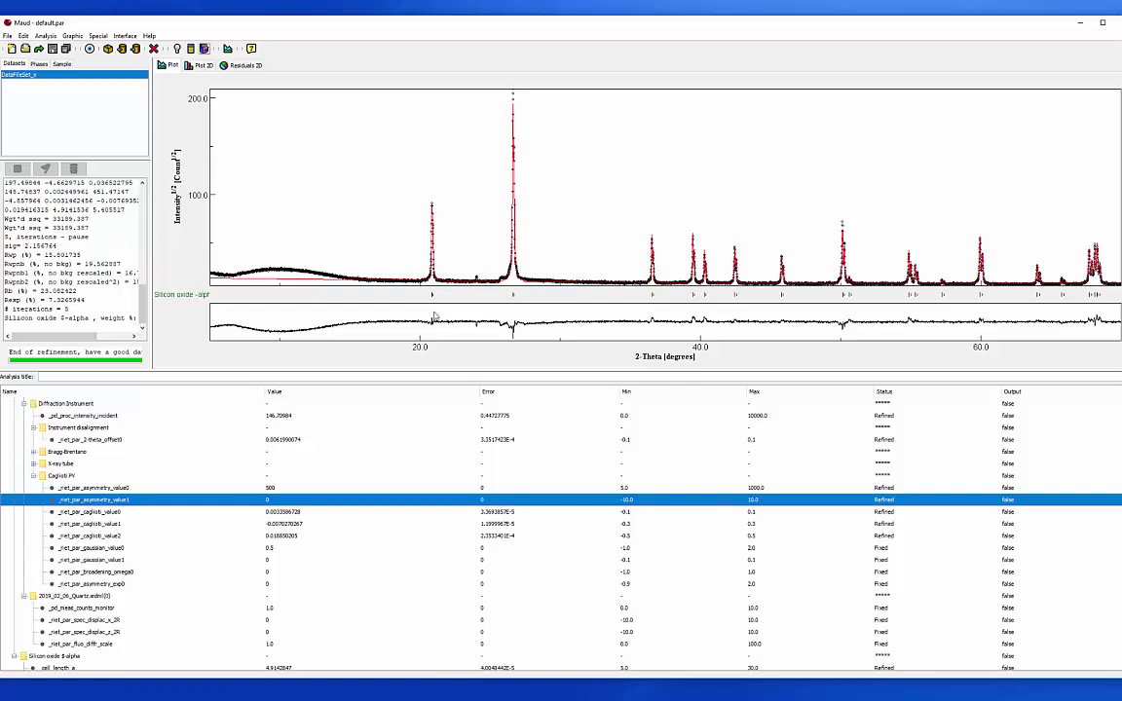
pyautogui.scroll(2, 789, 413)
pyautogui.scroll(-1, 769, 482)
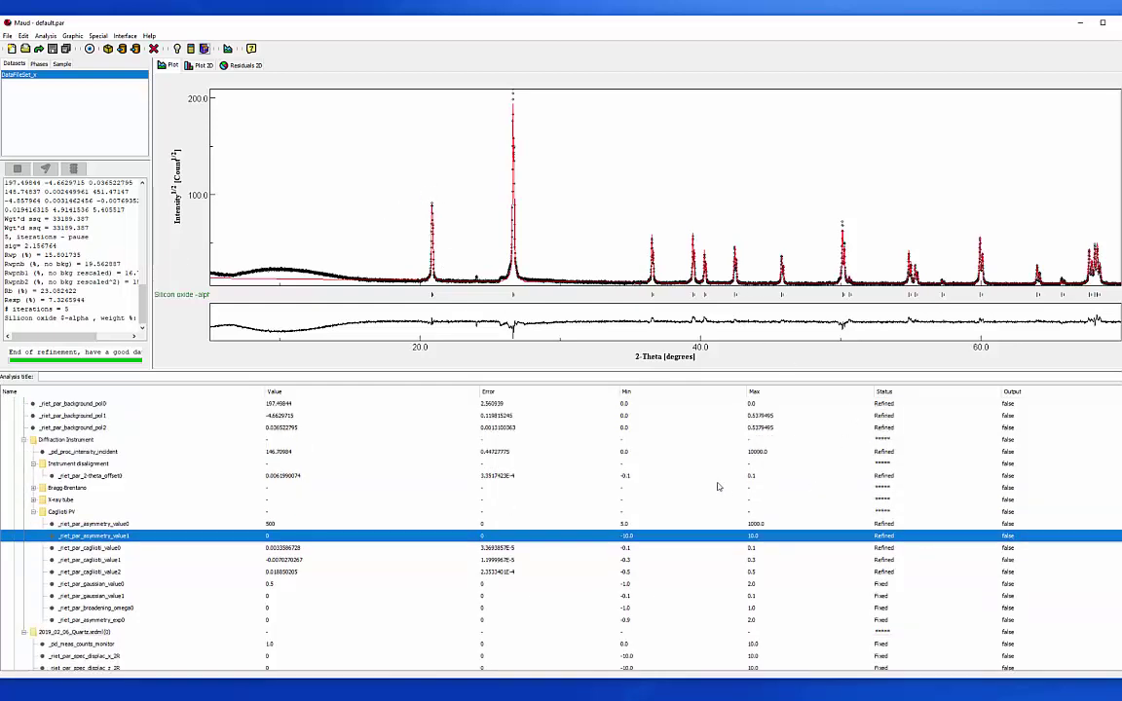
pyautogui.scroll(-2, 857, 514)
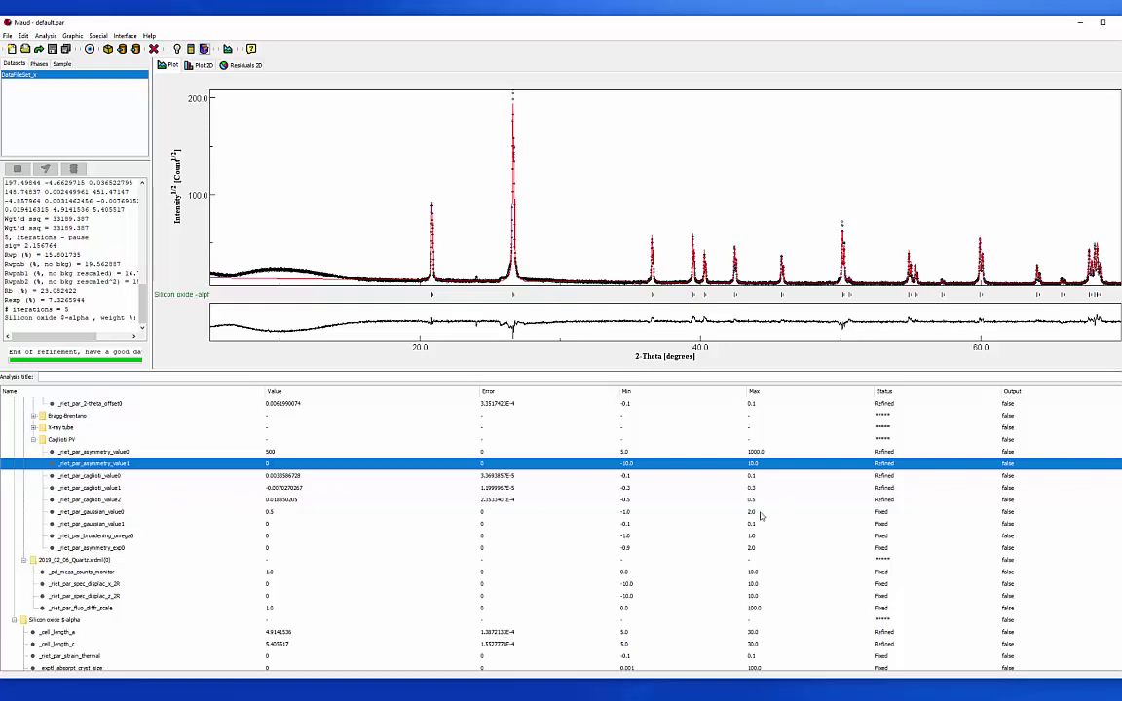
# Set _riet_par_gaussian_value0 and value1 to Refined and refine twice, reaching Rwp about 15.17%.
pyautogui.click(882, 511)
pyautogui.click(885, 532)
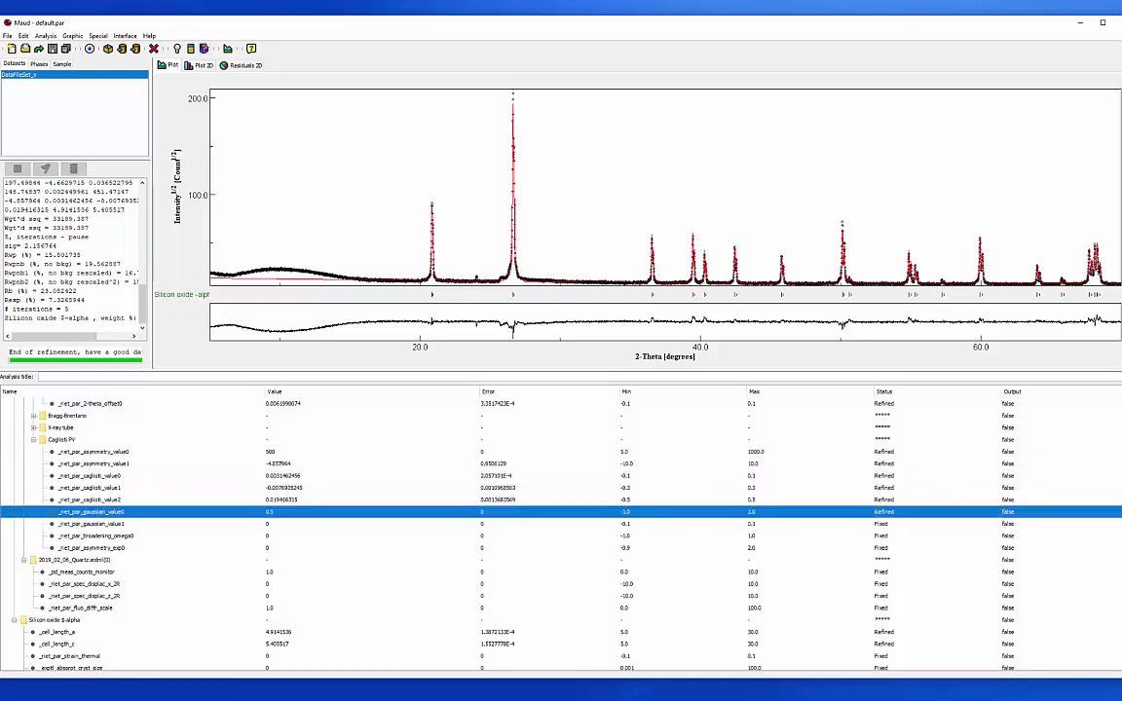
pyautogui.click(881, 522)
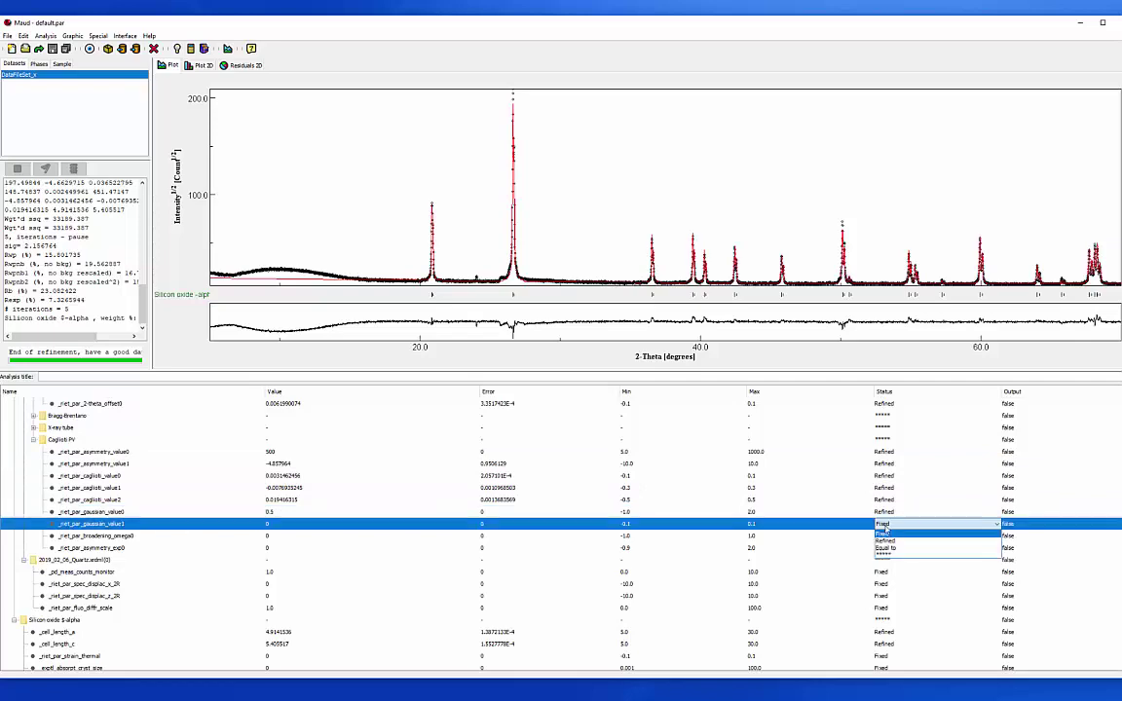
pyautogui.click(884, 539)
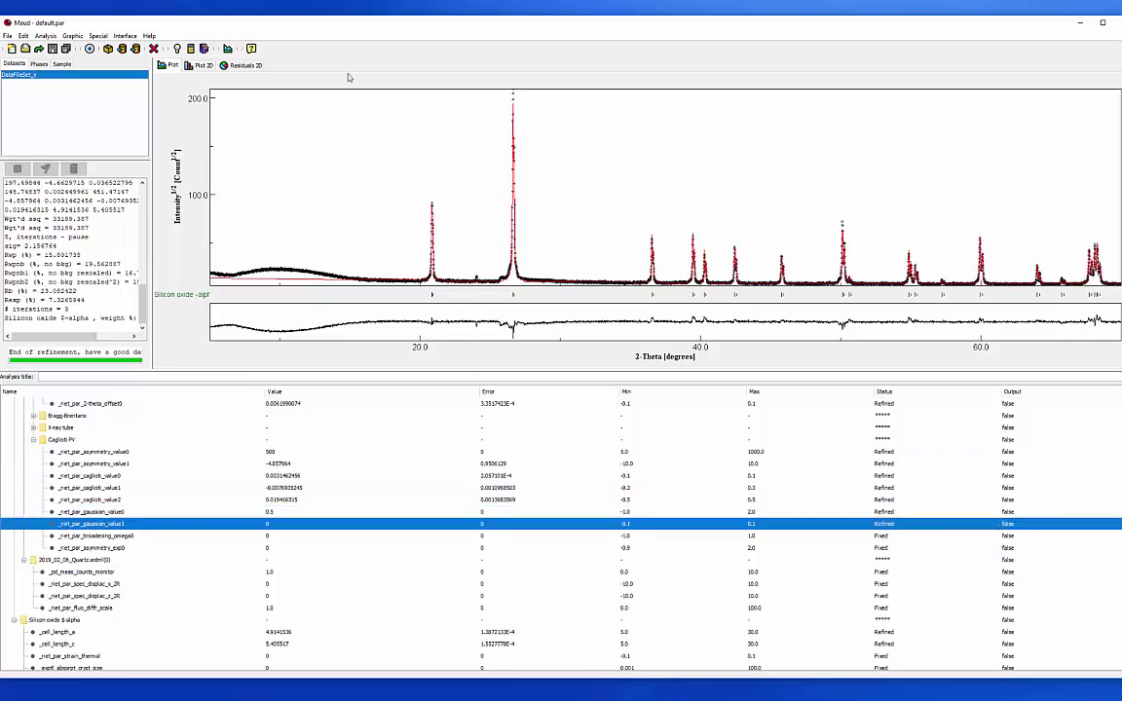
pyautogui.click(190, 48)
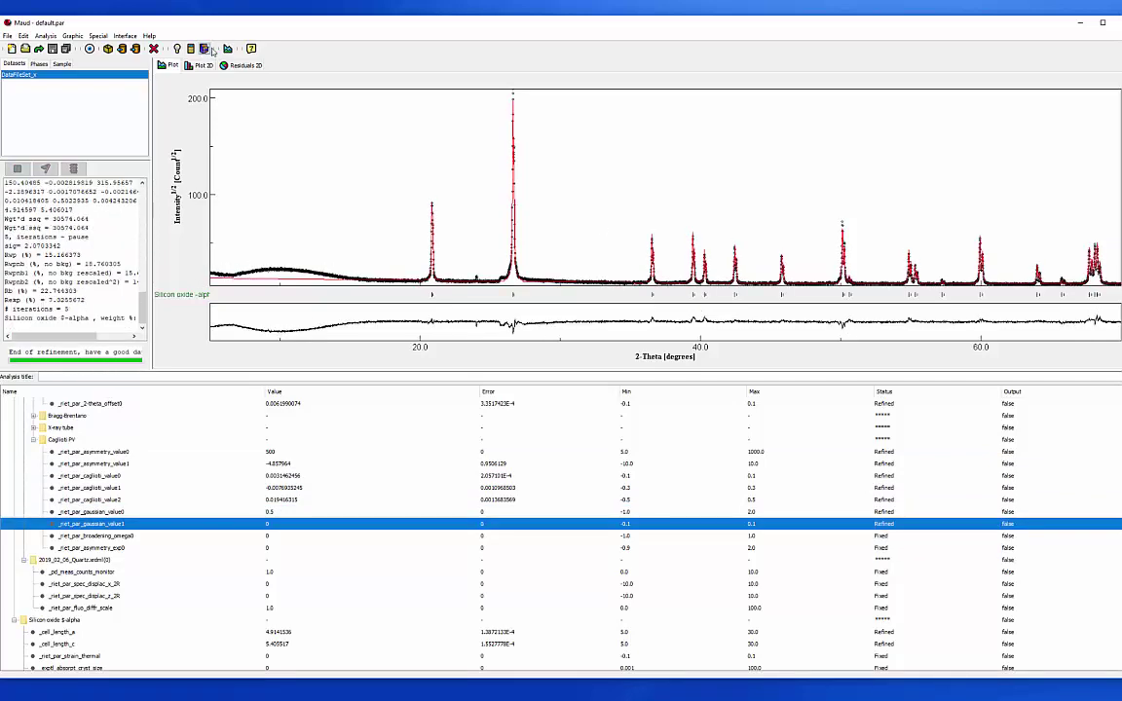
pyautogui.click(204, 48)
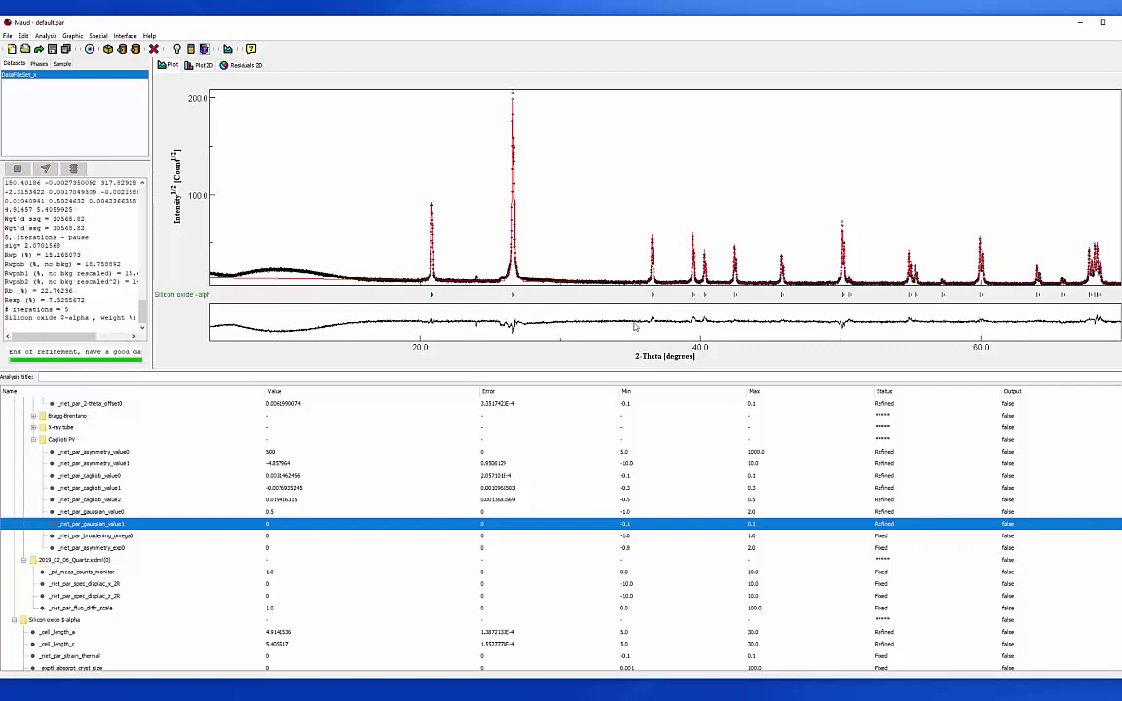
pyautogui.moveTo(413, 173); pyautogui.dragTo(452, 280)
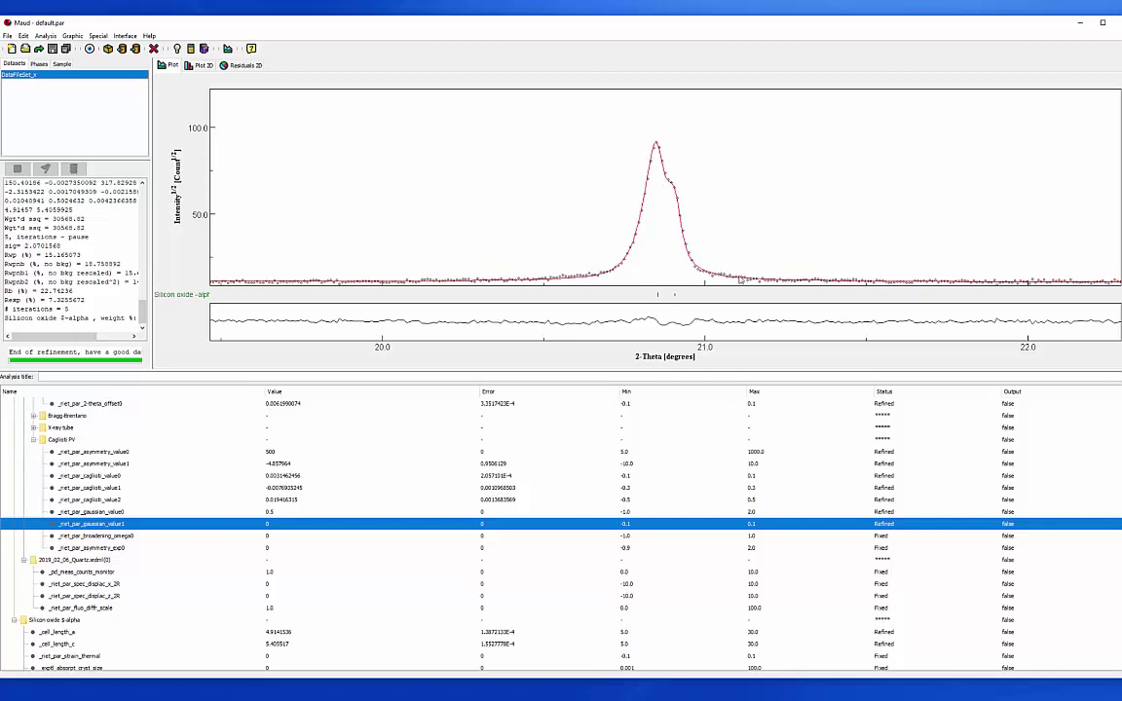
# Zoom in on the strongest peak near 26.6° to check the fit, then restore the full pattern.
pyautogui.rightClick(544, 195)
pyautogui.click(564, 199)
pyautogui.moveTo(496, 115); pyautogui.dragTo(547, 303)
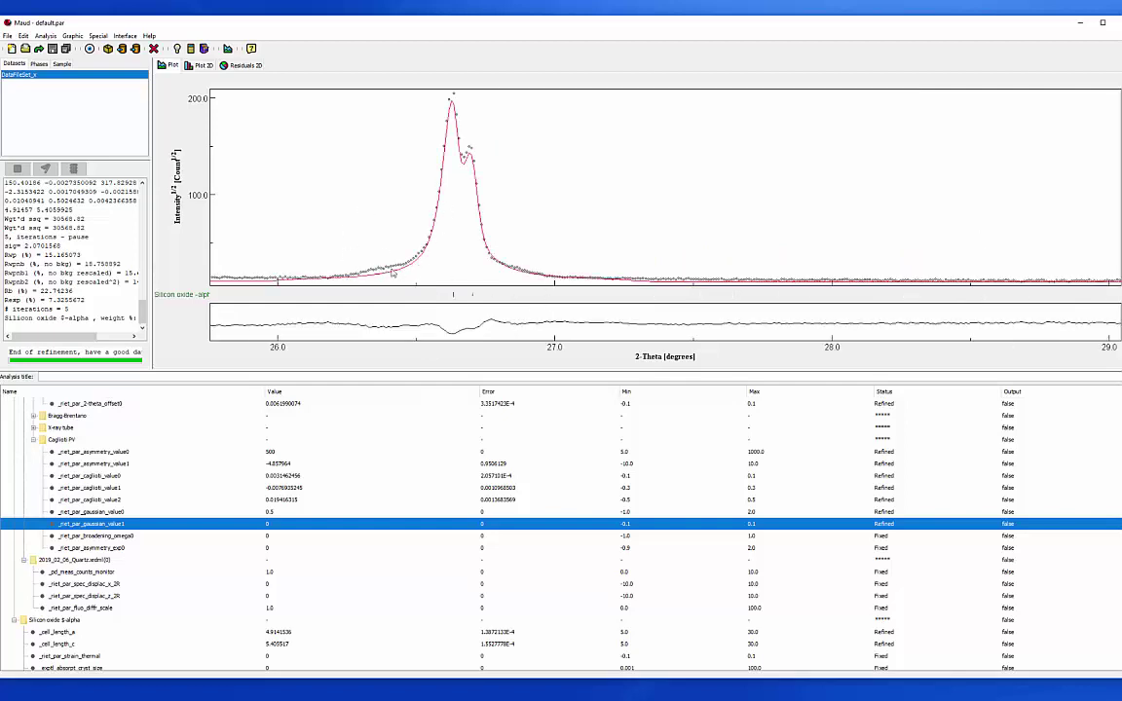
pyautogui.rightClick(373, 222)
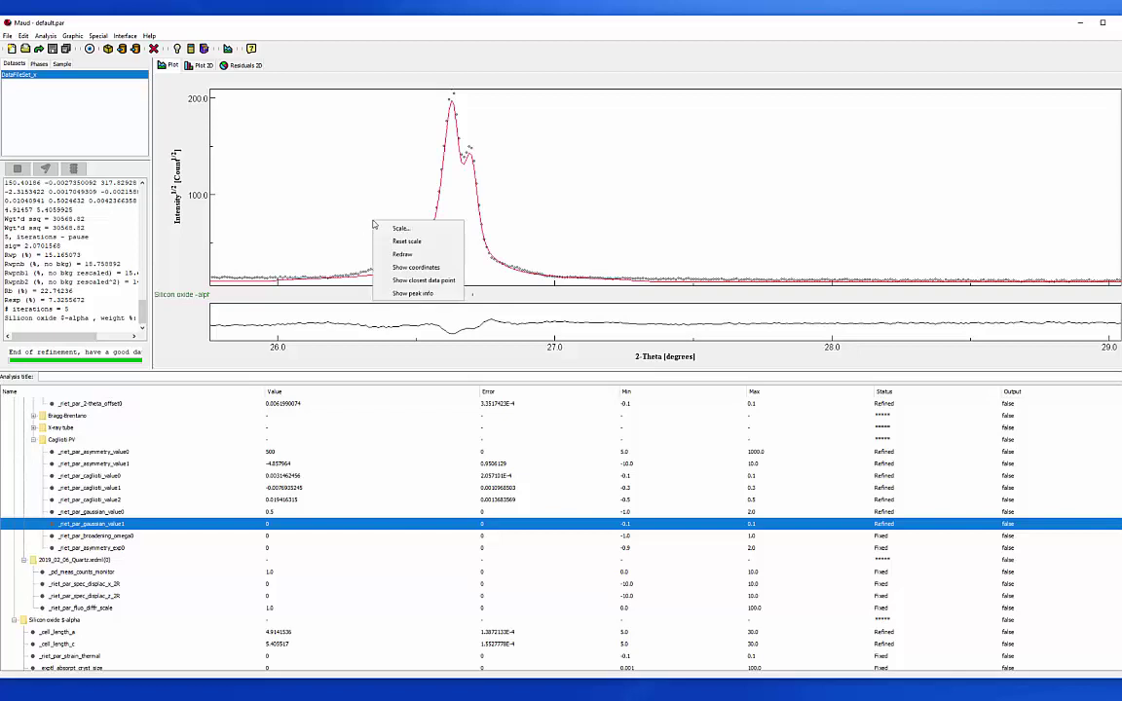
pyautogui.click(400, 241)
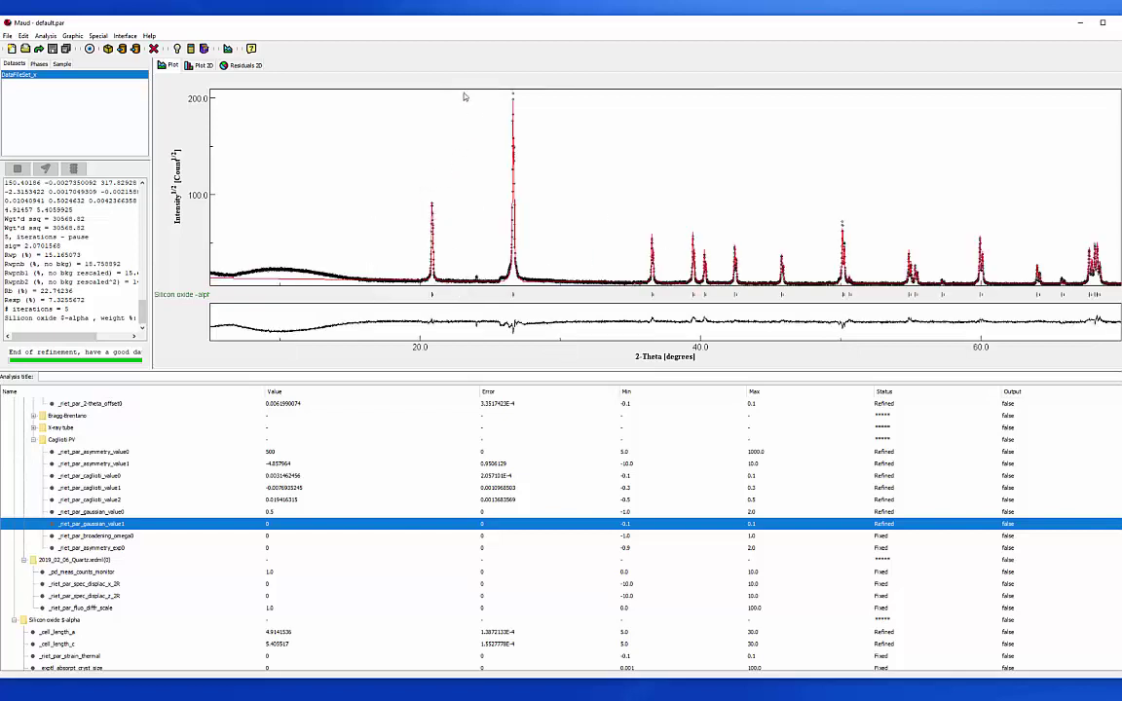
pyautogui.moveTo(467, 96); pyautogui.dragTo(556, 264)
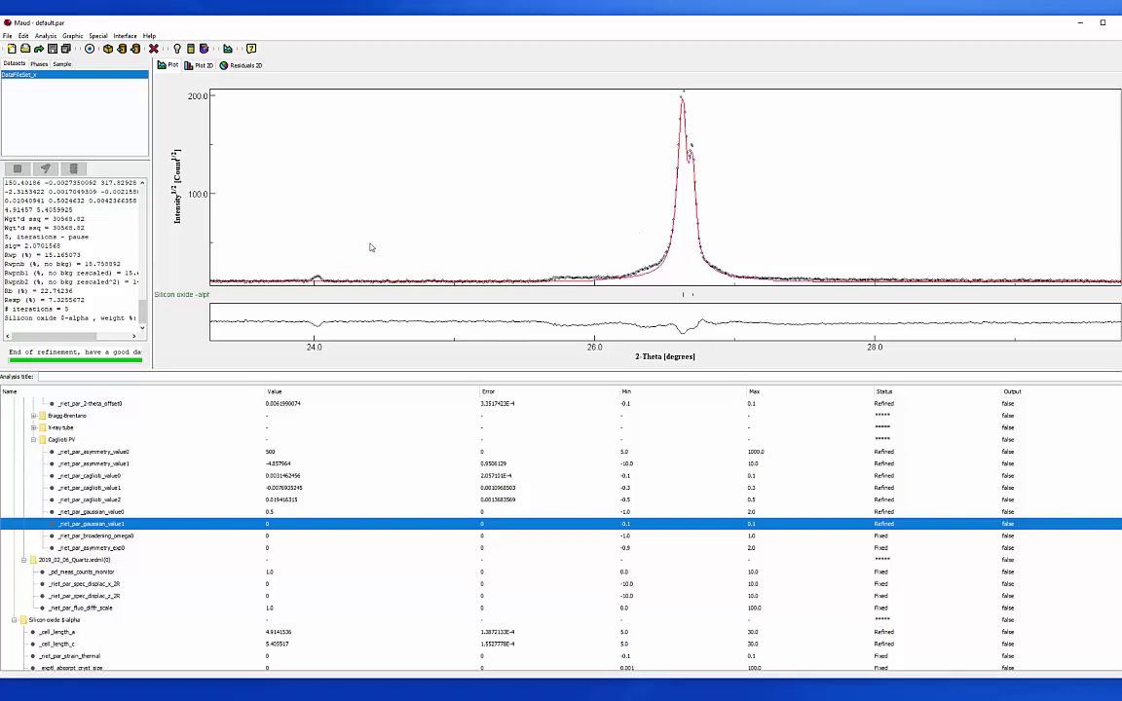
pyautogui.rightClick(608, 161)
pyautogui.click(633, 181)
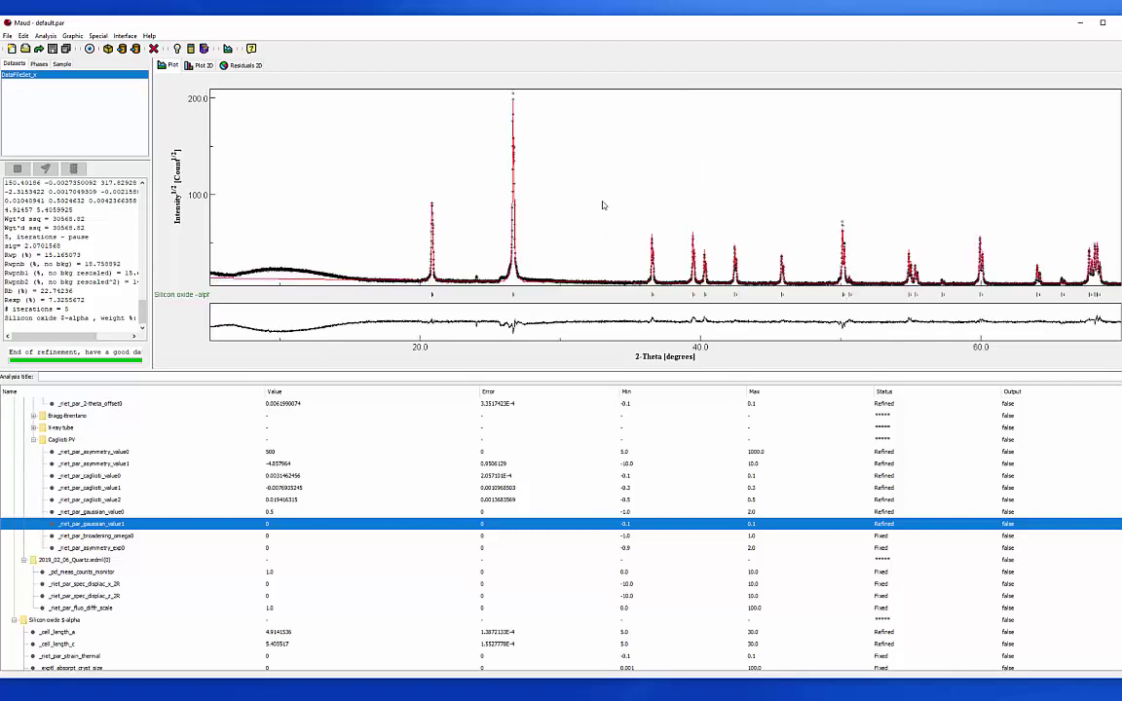
# Check the fit at the 50°, 60° and 36.5° peaks, resetting to the full range after each.
pyautogui.moveTo(816, 182); pyautogui.dragTo(888, 294)
pyautogui.rightClick(597, 135)
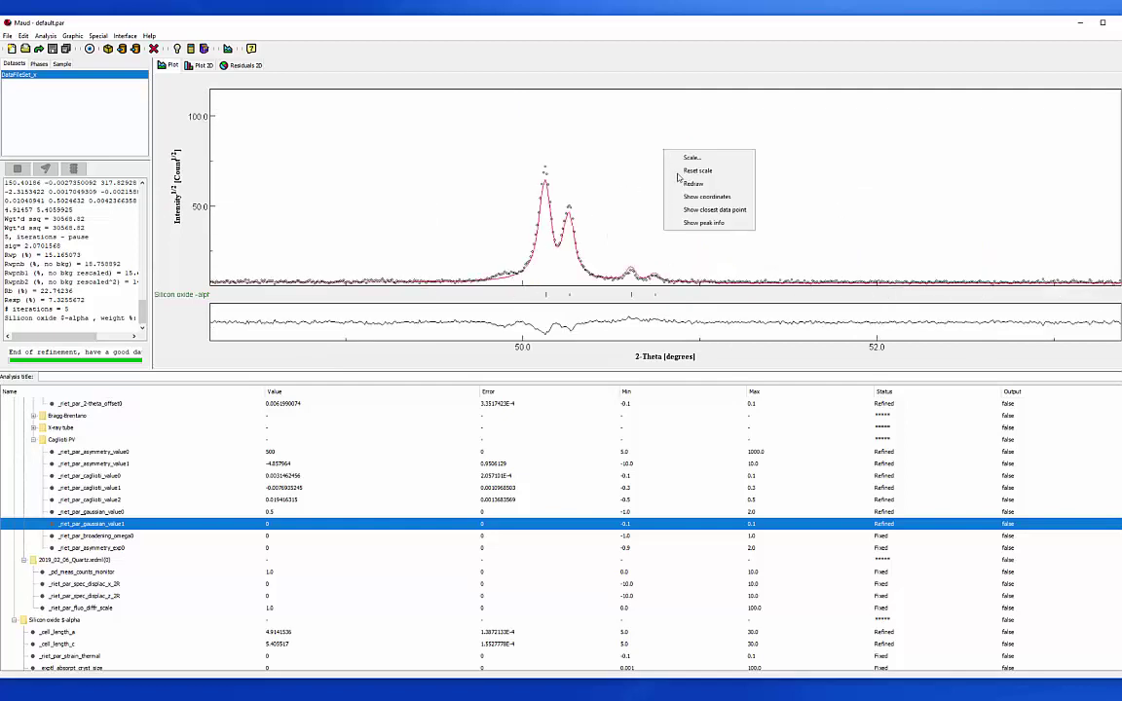
pyautogui.click(619, 164)
pyautogui.moveTo(956, 213); pyautogui.dragTo(1007, 314)
pyautogui.rightClick(840, 170)
pyautogui.click(871, 191)
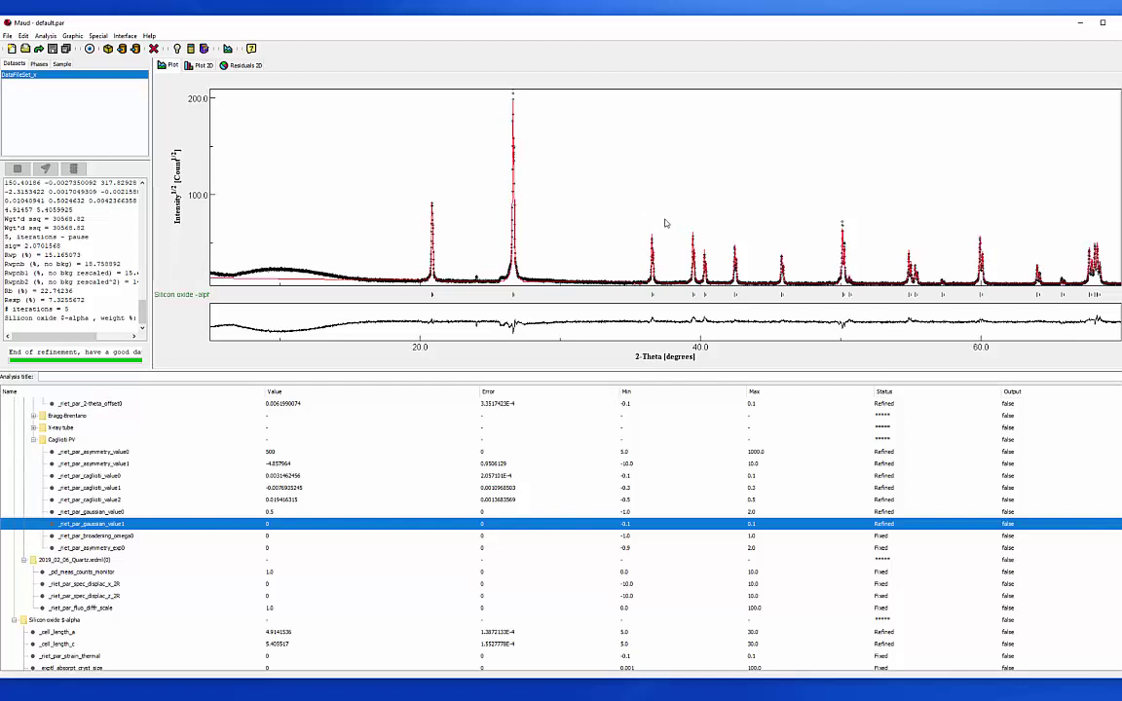
pyautogui.moveTo(670, 223); pyautogui.dragTo(634, 289)
pyautogui.rightClick(504, 129)
pyautogui.click(467, 143)
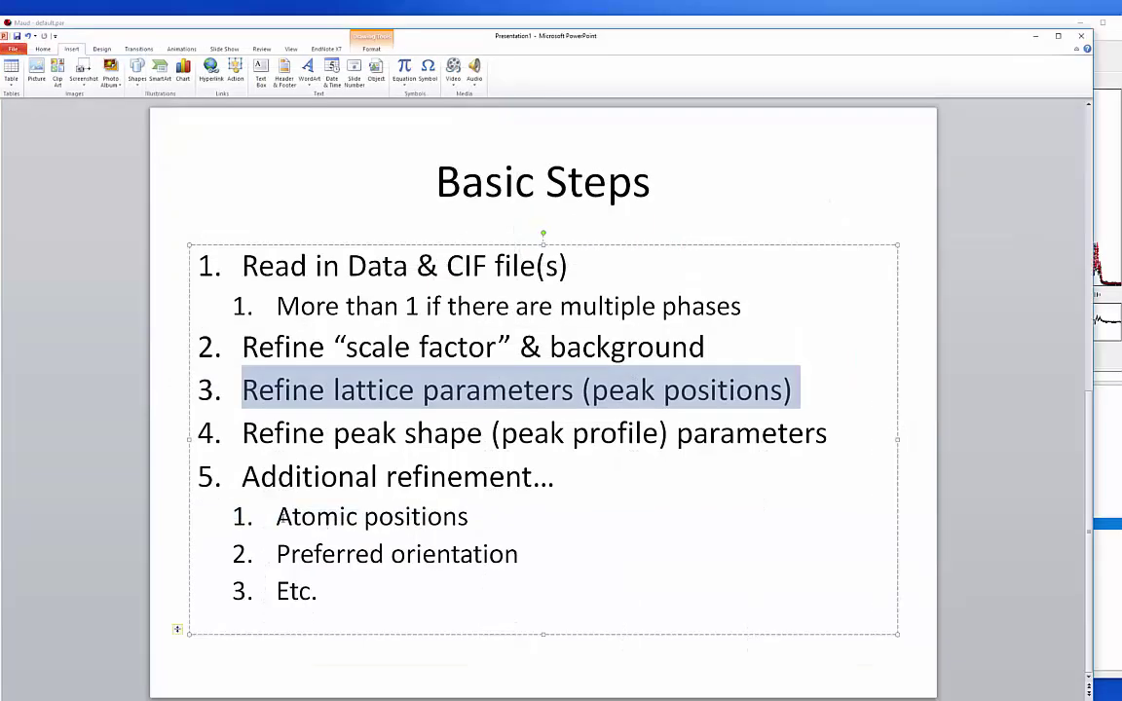
pyautogui.click(278, 517)
# Emphasise the Atomic positions and Preferred orientation lines on the slide, then return to Maud.
pyautogui.moveTo(277, 517); pyautogui.dragTo(468, 518)
pyautogui.click(481, 517)
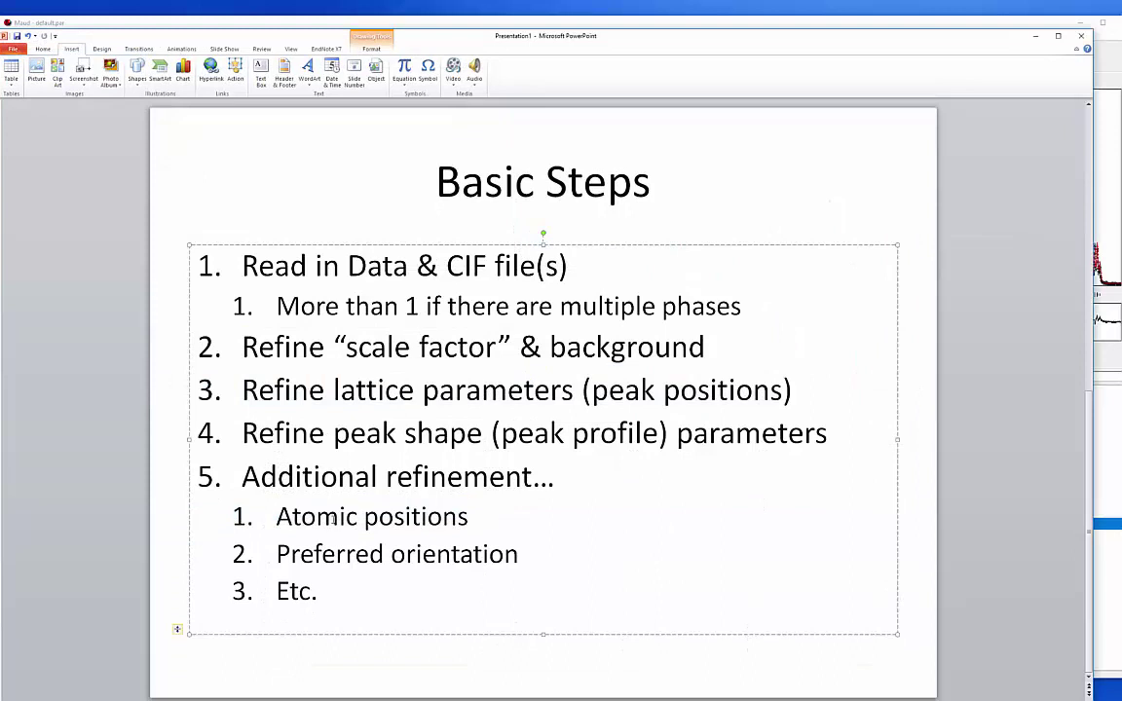
pyautogui.tripleClick(283, 519)
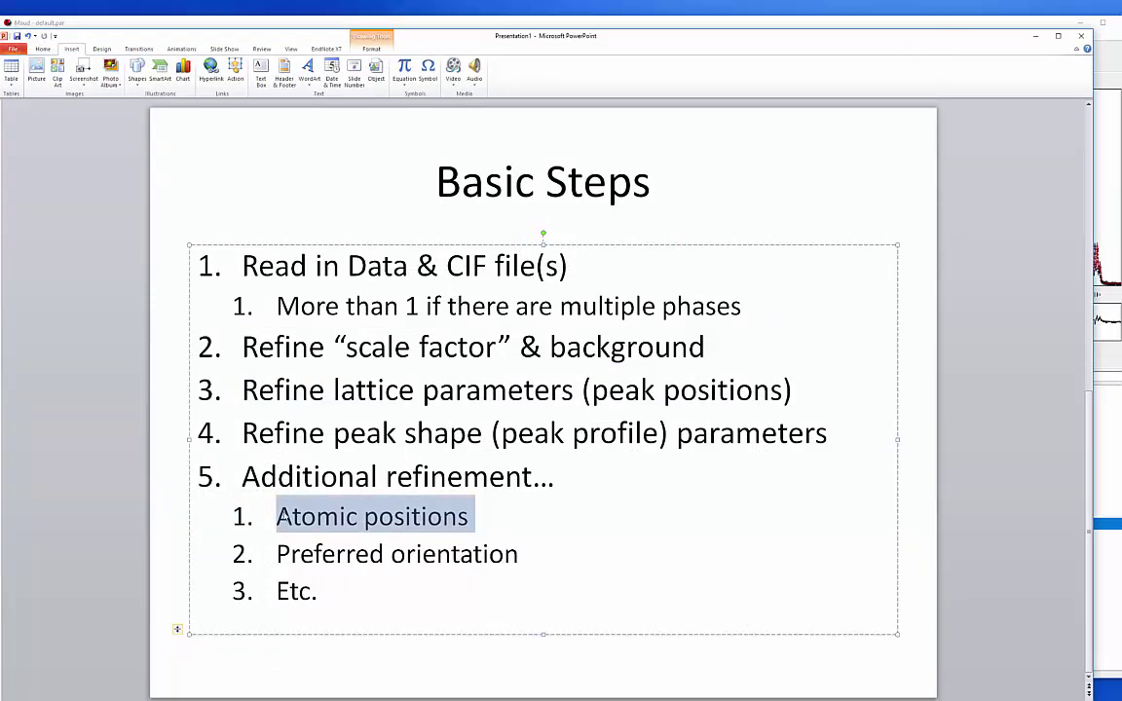
pyautogui.press('Left')
pyautogui.tripleClick(466, 529)
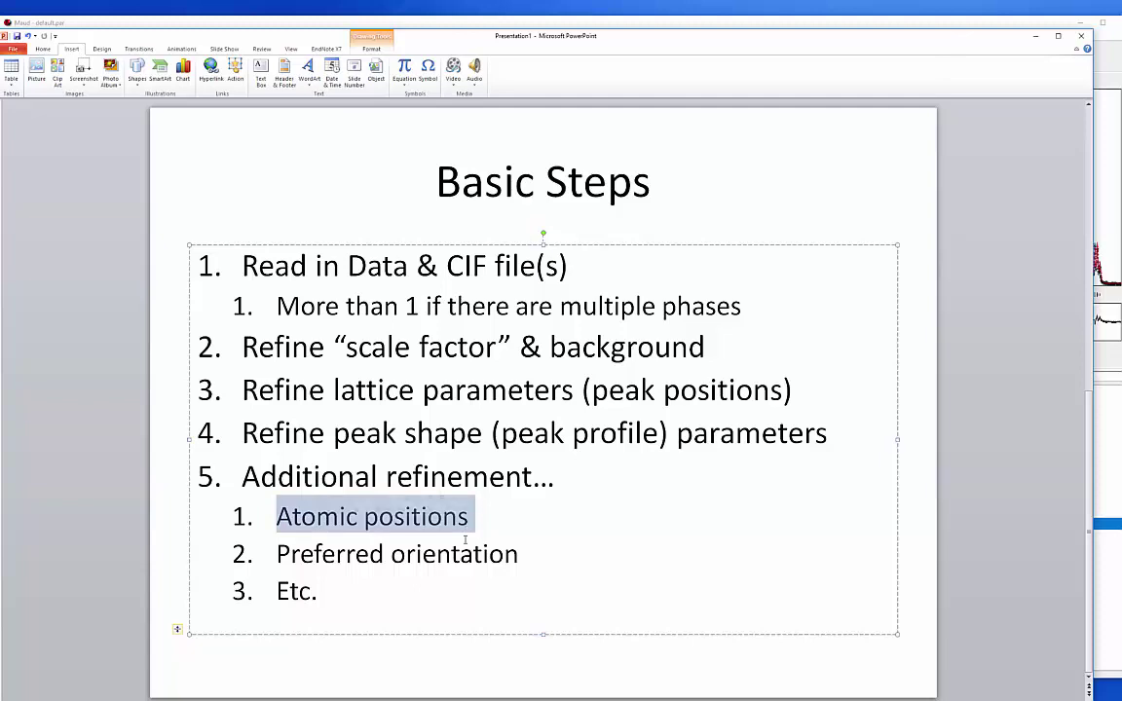
pyautogui.click(272, 555)
pyautogui.hotkey('shift', 'Down')
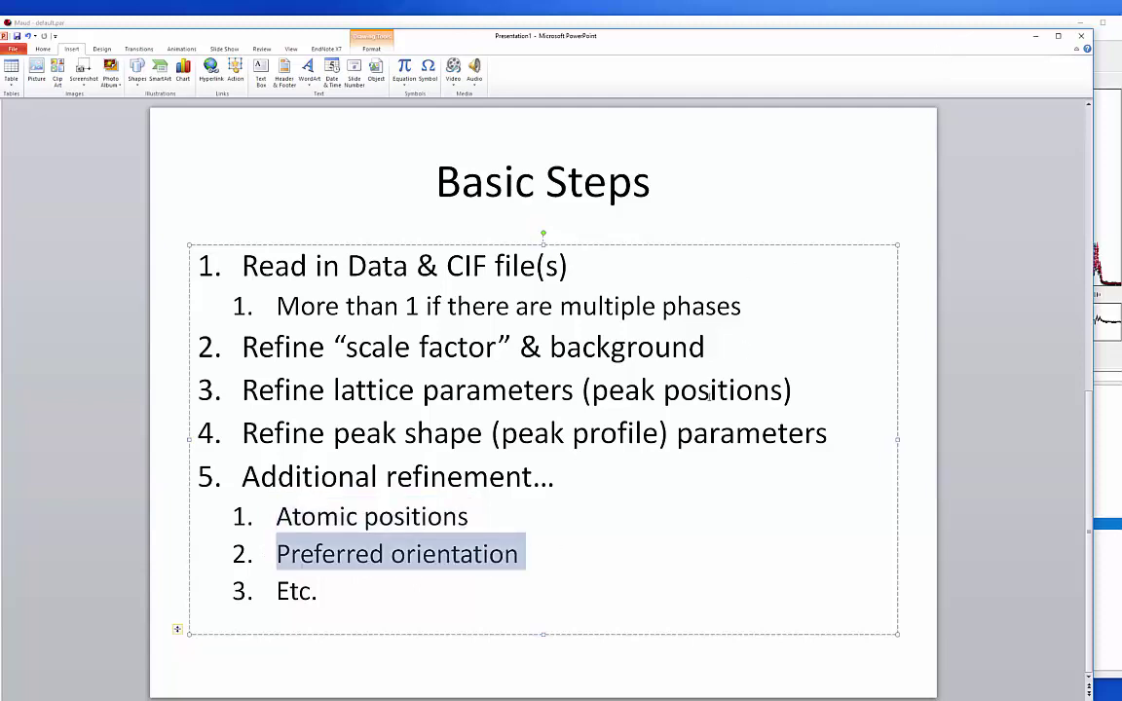
pyautogui.click(710, 391)
pyautogui.hotkey('alt', 'Tab')
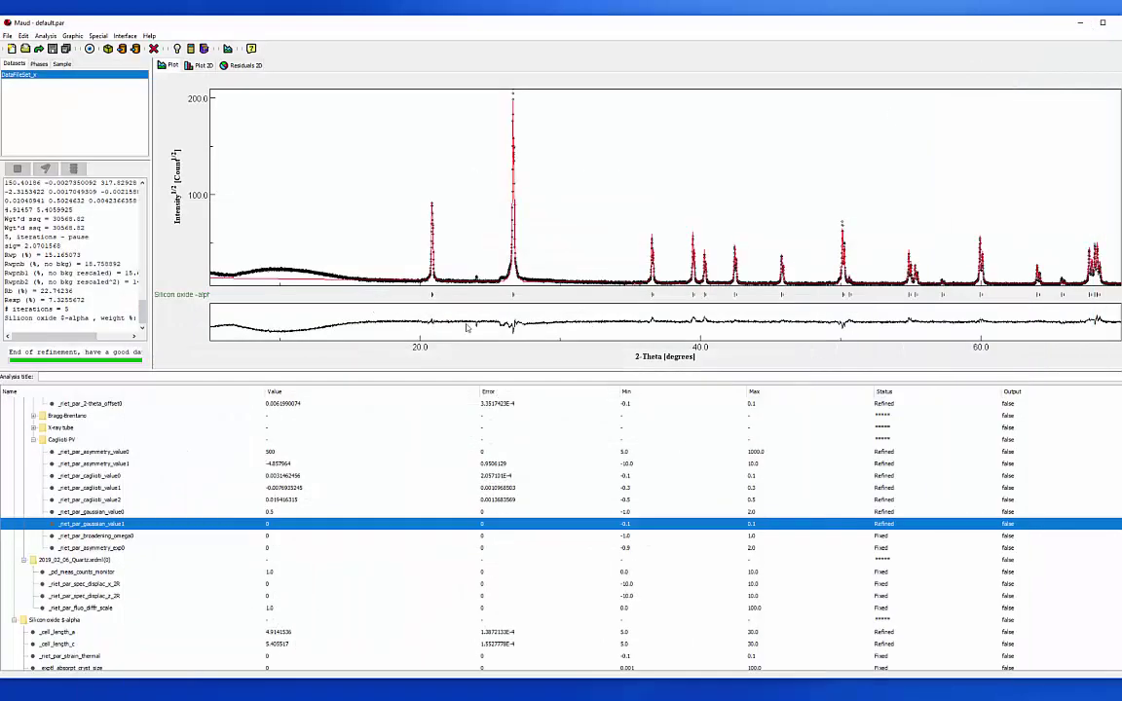